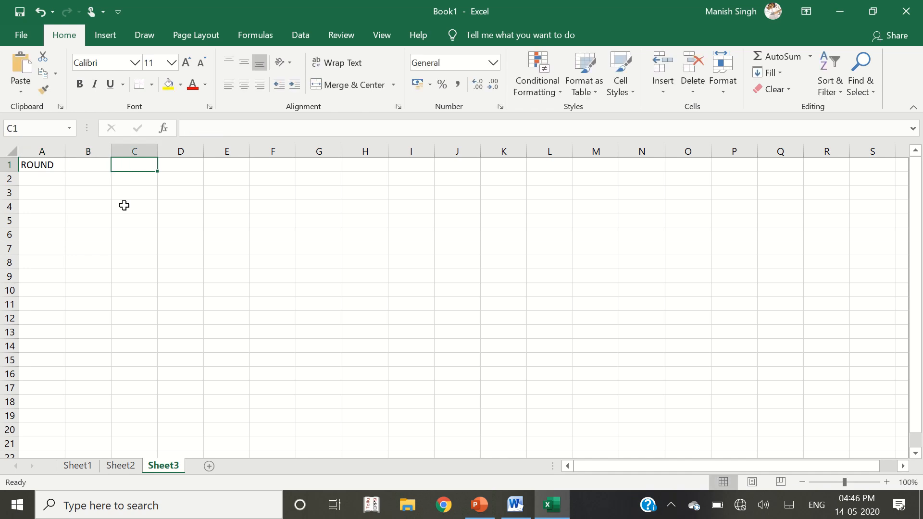
# Enter the heading ROUNDUP in cell C1.
pyautogui.write('ROUNDUP')
pyautogui.press('Right')
pyautogui.press('Right')
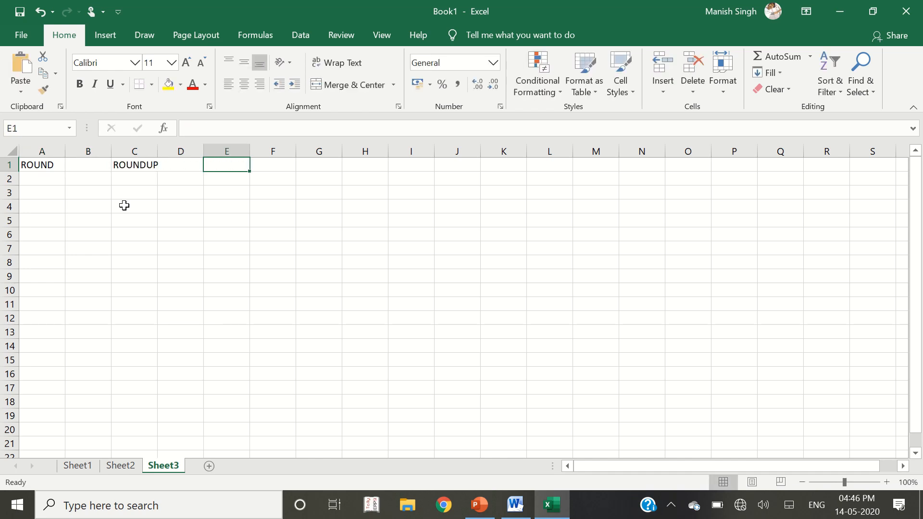
# Enter the heading ROUNDDOWN in cell F1, correcting the ending of the word.
pyautogui.press('Right')
pyautogui.write('ROUNDDOWNB')
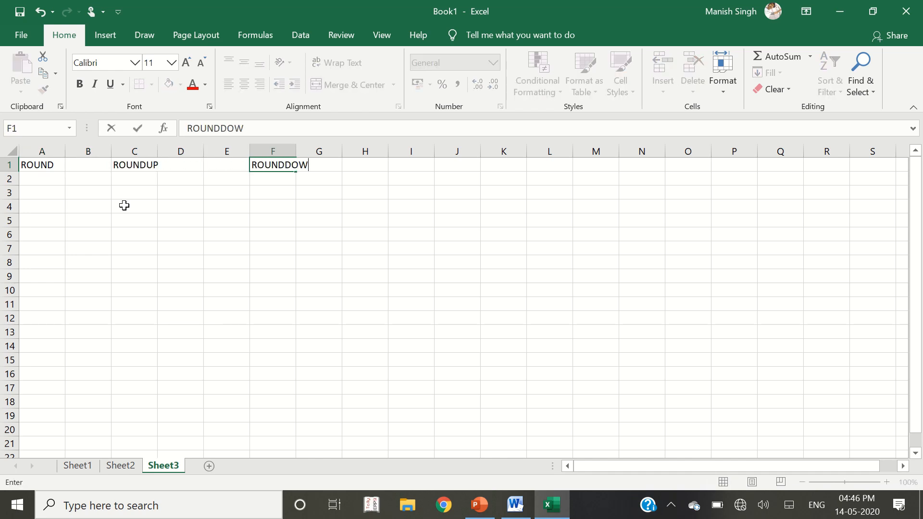
pyautogui.press('Return')
pyautogui.press('Up')
pyautogui.press('Right')
pyautogui.press('Right')
pyautogui.press('Right')
pyautogui.press('Right')
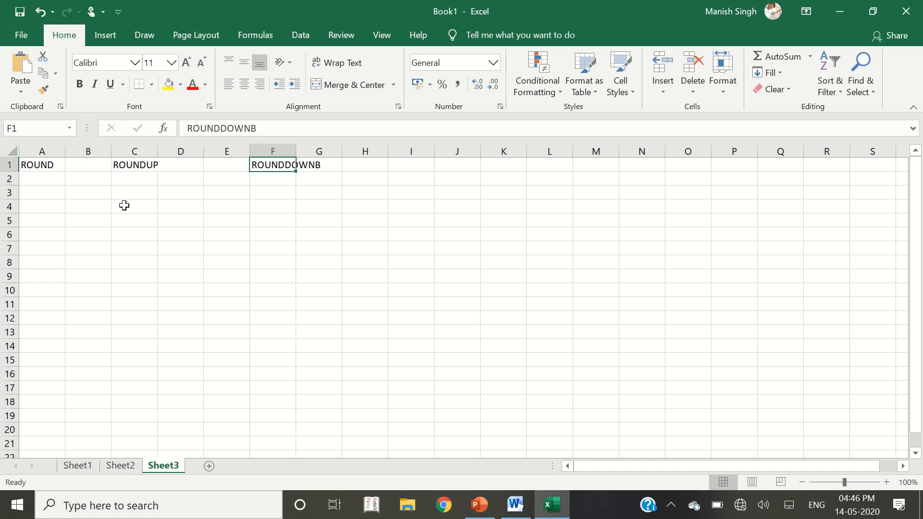
pyautogui.press('F2')
pyautogui.press('BackSpace')
pyautogui.press('BackSpace')
pyautogui.write('N')
pyautogui.press('Return')
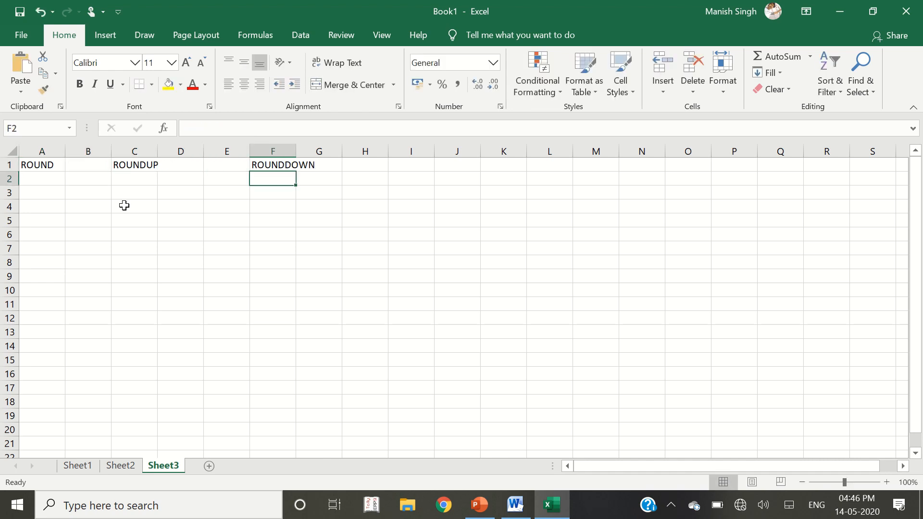
# Set the font size of the whole sheet to 20 and autofit the column widths to their contents.
pyautogui.press('Up')
pyautogui.press('Left')
pyautogui.press('Left')
pyautogui.press('Left')
pyautogui.press('Left')
pyautogui.press('Left')
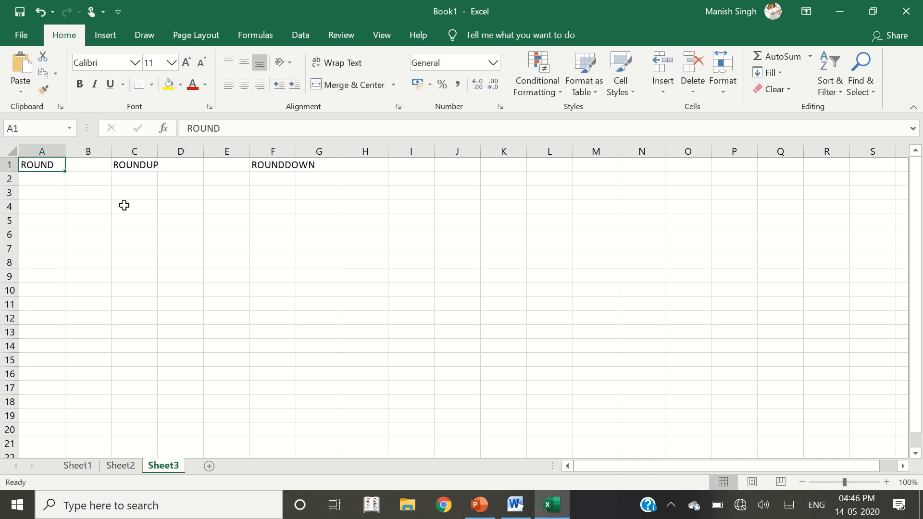
pyautogui.hotkey('ctrl', 'a')
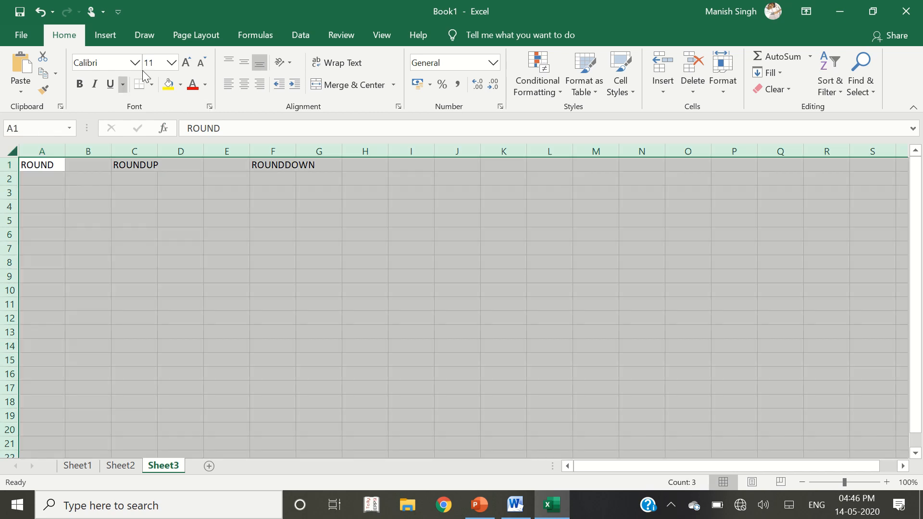
pyautogui.click(154, 63)
pyautogui.write('20')
pyautogui.press('Return')
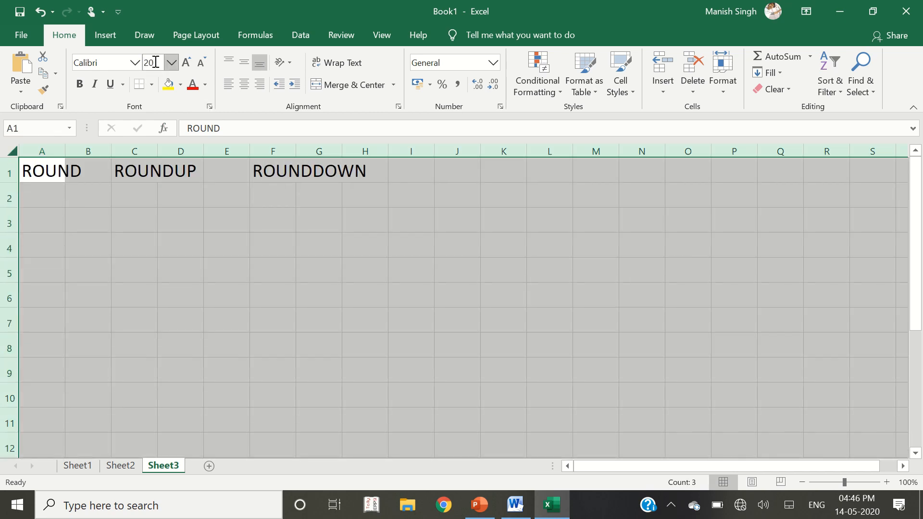
pyautogui.doubleClick(65, 151)
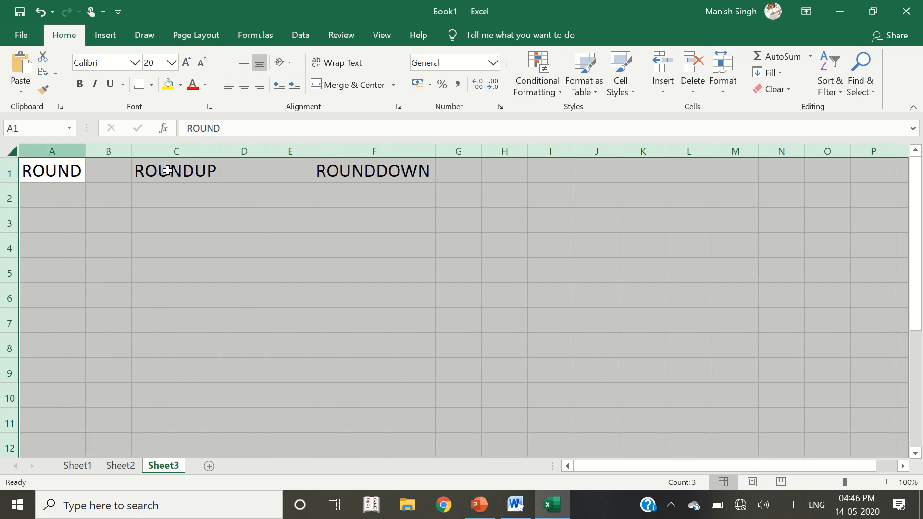
# Fill the heading cells A1, C1 and F1 with yellow.
pyautogui.click(391, 177)
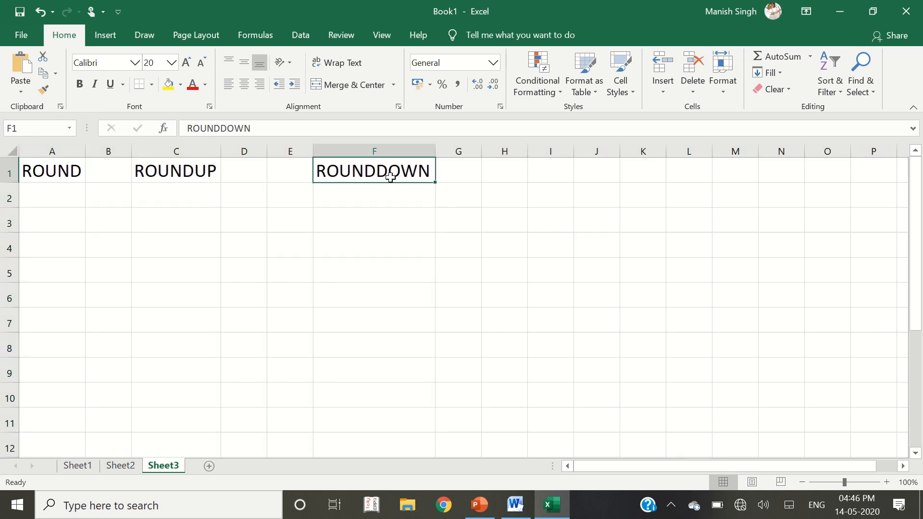
pyautogui.keyDown('shift'); pyautogui.click(29, 172); pyautogui.keyUp('shift')
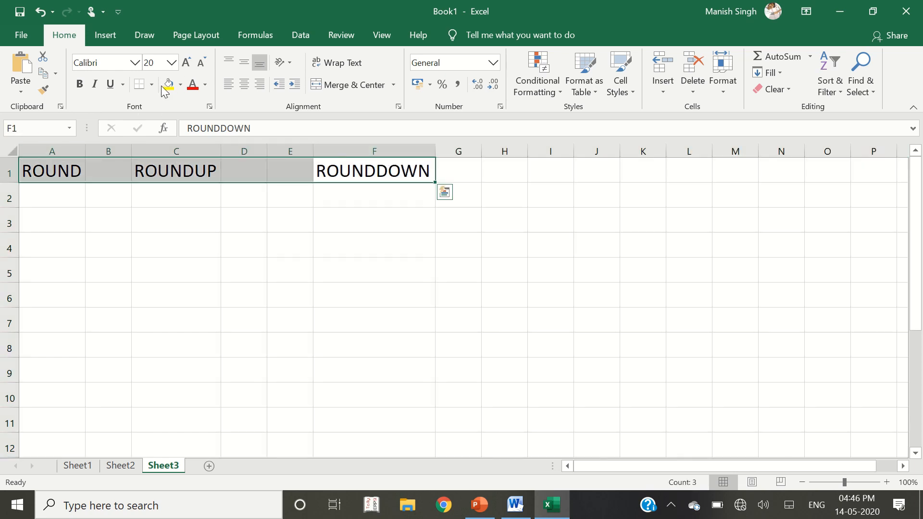
pyautogui.click(77, 163)
pyautogui.click(168, 85)
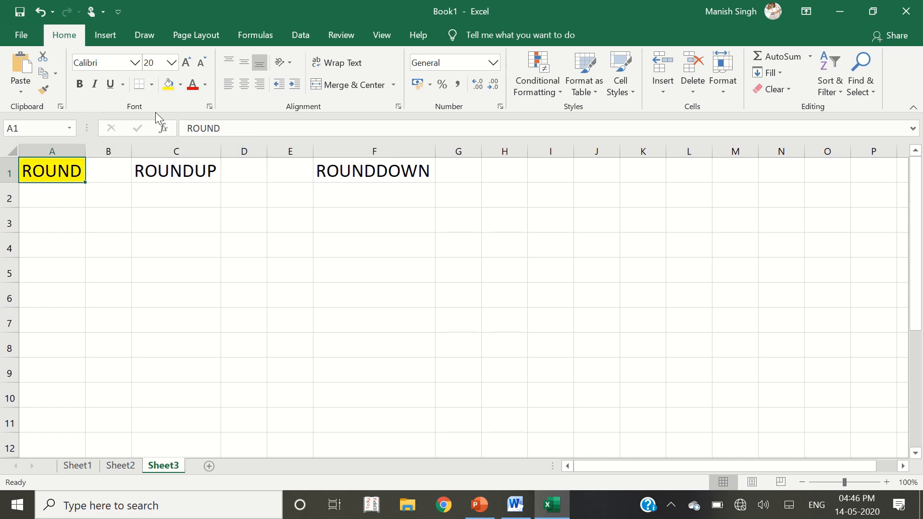
pyautogui.press('Right')
pyautogui.press('Right')
pyautogui.press('F4')
pyautogui.press('Right')
pyautogui.press('Right')
pyautogui.press('Right')
pyautogui.press('F4')
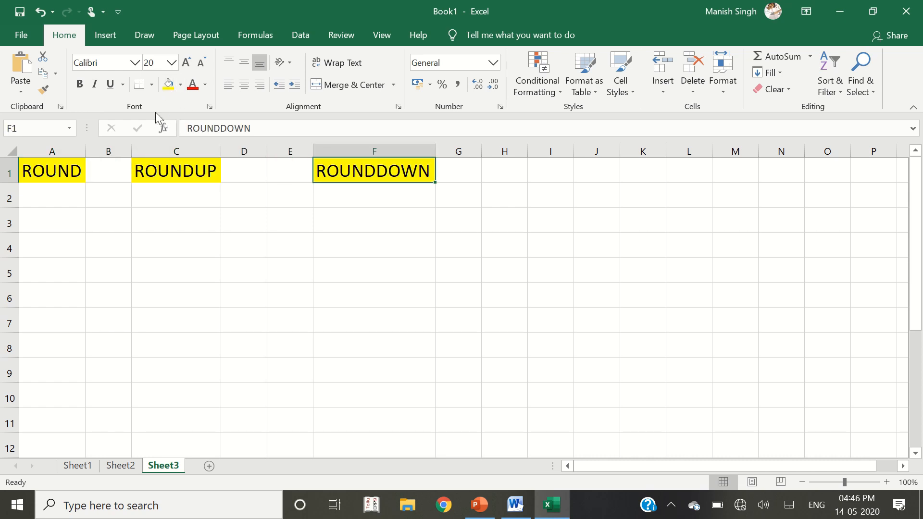
# Enter 65.852 in cell A3 and round it to zero decimals in B3 with =ROUND(A3,0).
pyautogui.click(104, 250)
pyautogui.click(35, 227)
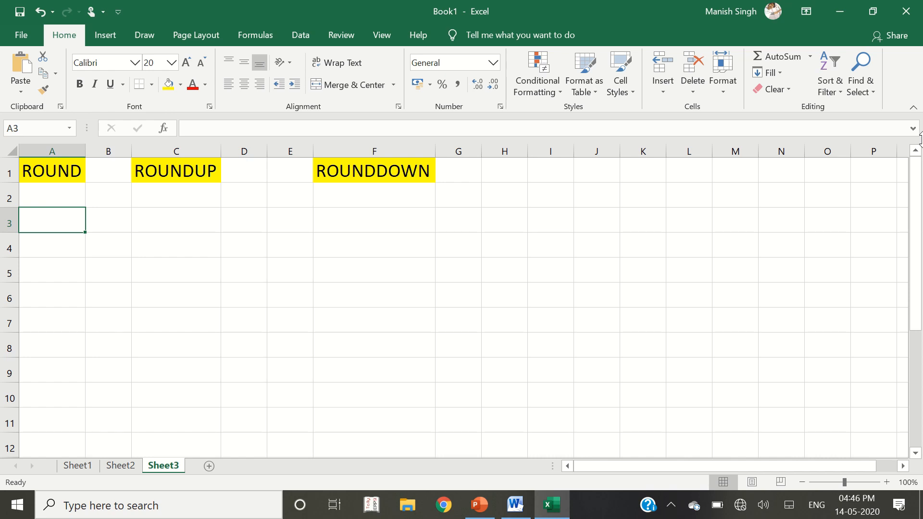
pyautogui.write('65.')
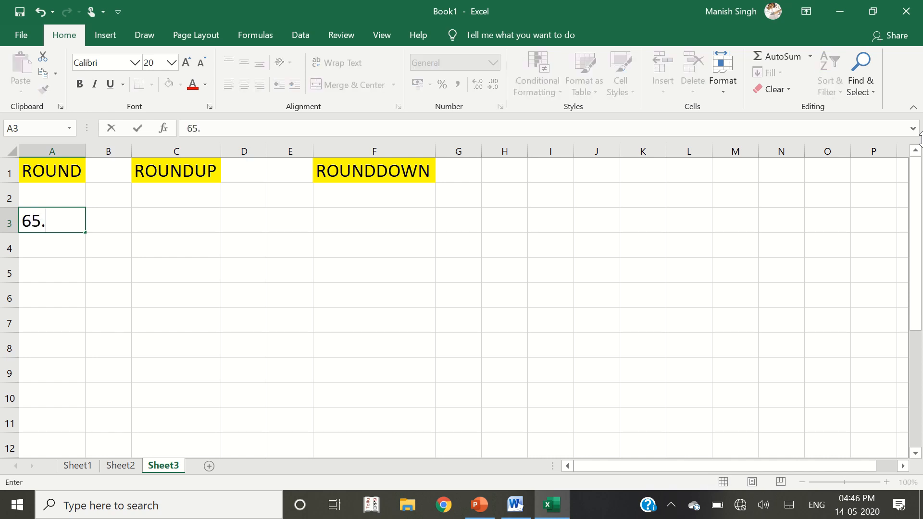
pyautogui.write('852')
pyautogui.press('Return')
pyautogui.press('Up')
pyautogui.press('Right')
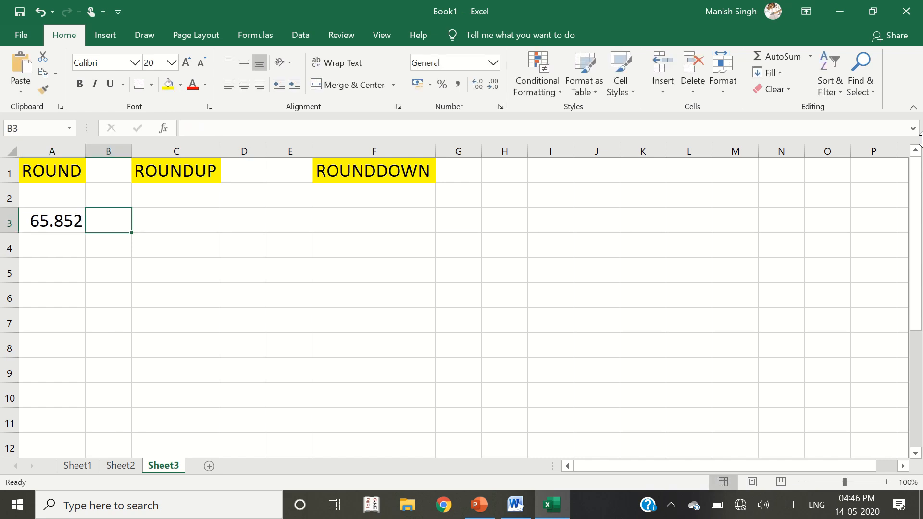
pyautogui.write('=ROUND')
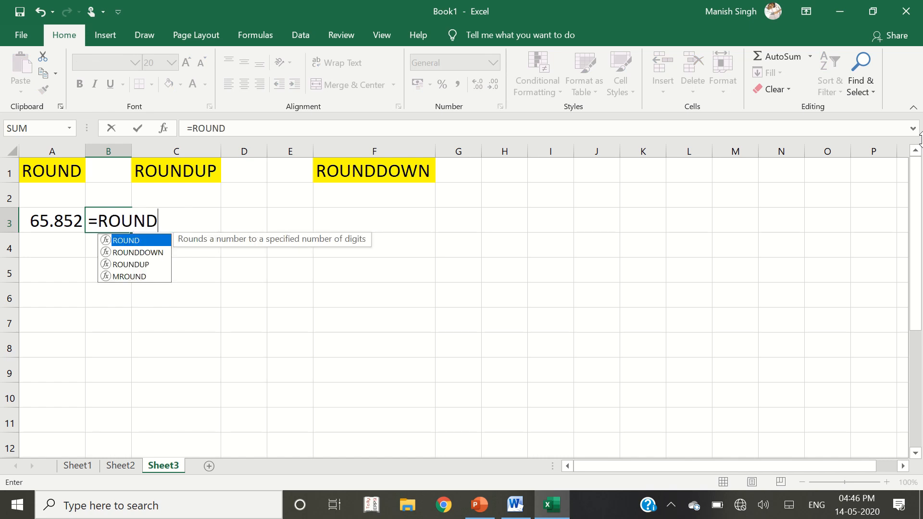
pyautogui.write('(')
pyautogui.press('Left')
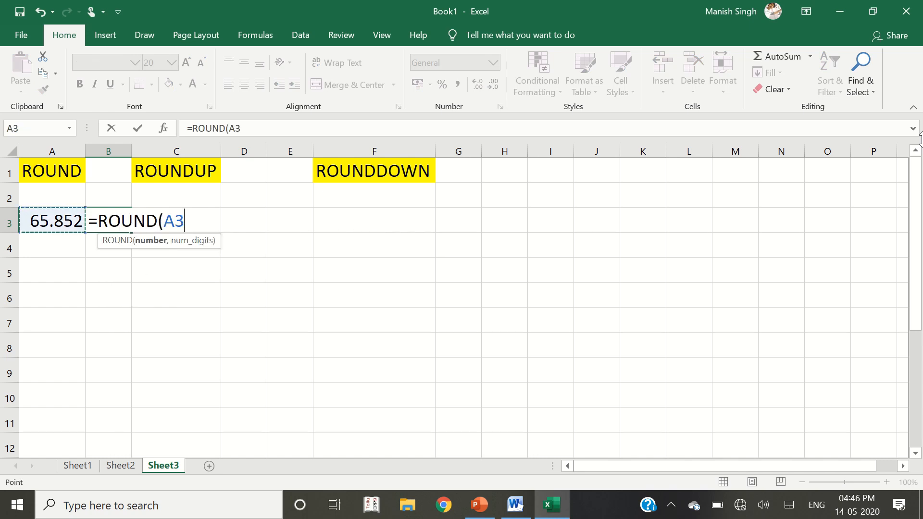
pyautogui.write(',')
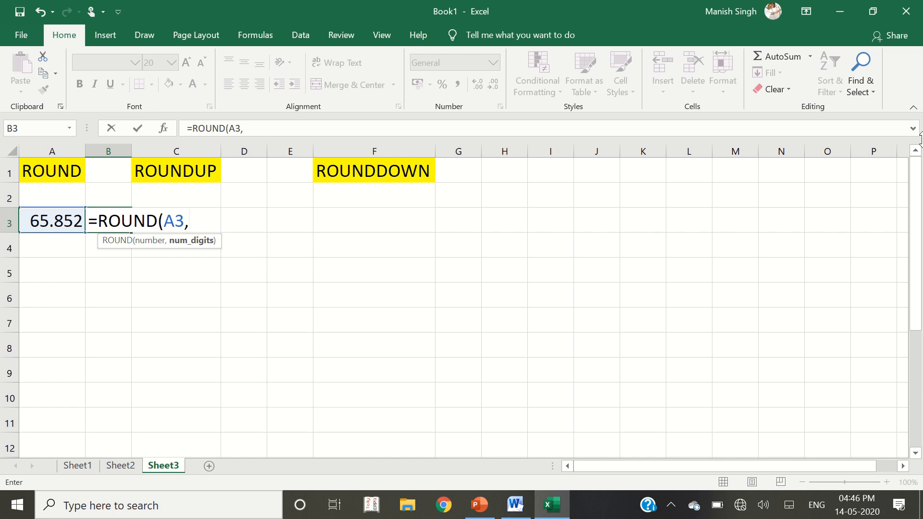
pyautogui.write('0)')
pyautogui.press('Return')
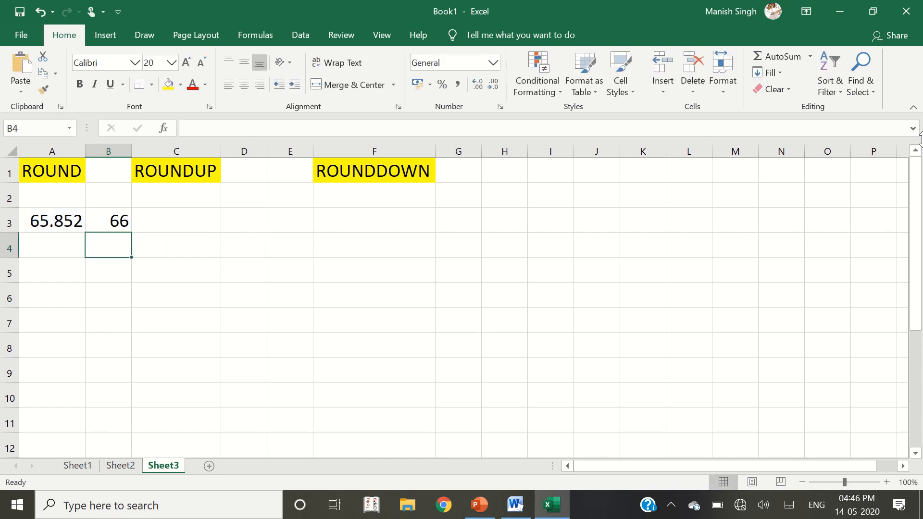
# Replace the number in cell A3 with 65.25 to test the rounding formula in B3.
pyautogui.press('Up')
pyautogui.press('Left')
pyautogui.press('Right')
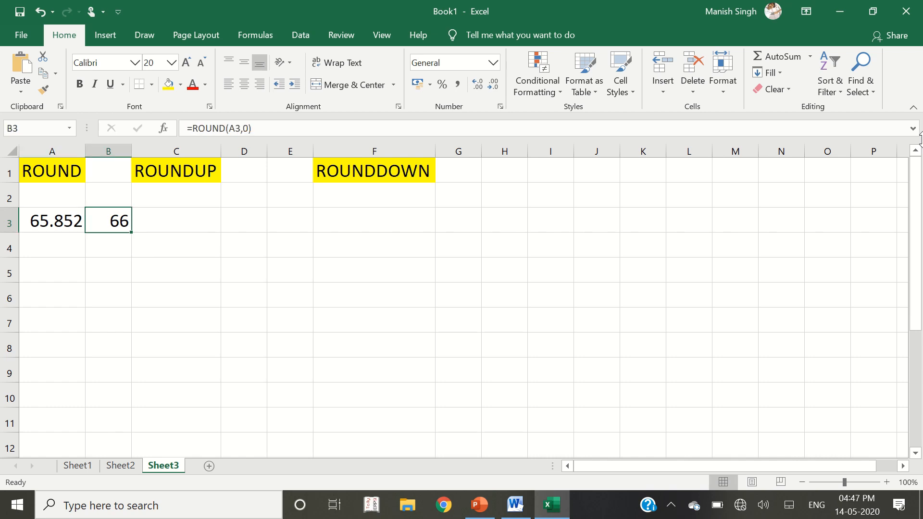
pyautogui.press('Left')
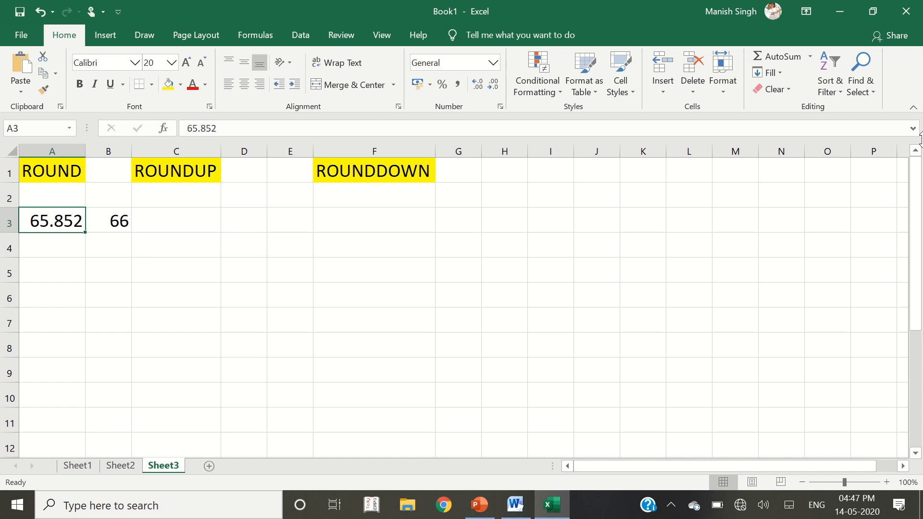
pyautogui.press('Down')
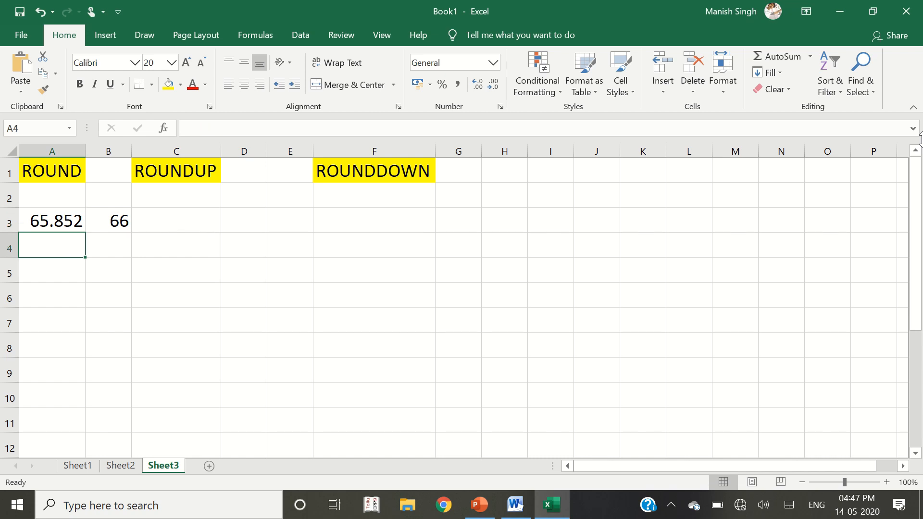
pyautogui.press('Up')
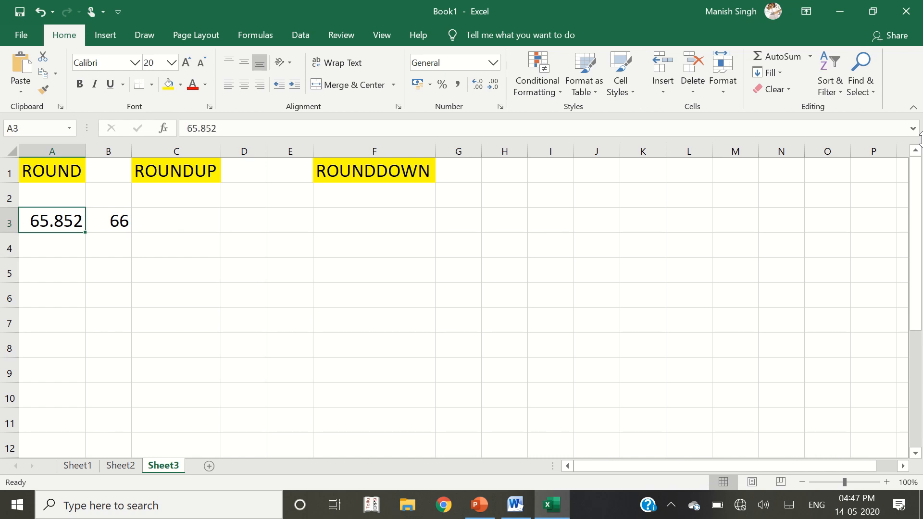
pyautogui.write('65')
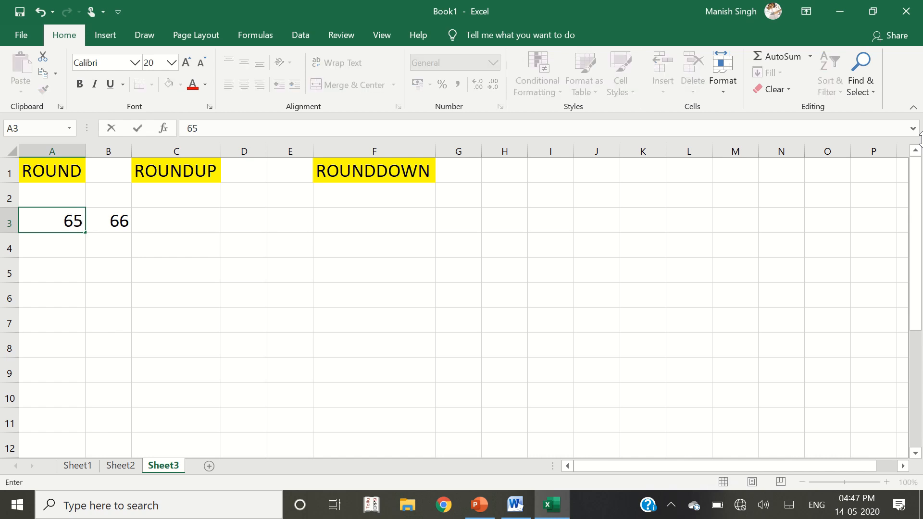
pyautogui.write('.25')
pyautogui.press('Return')
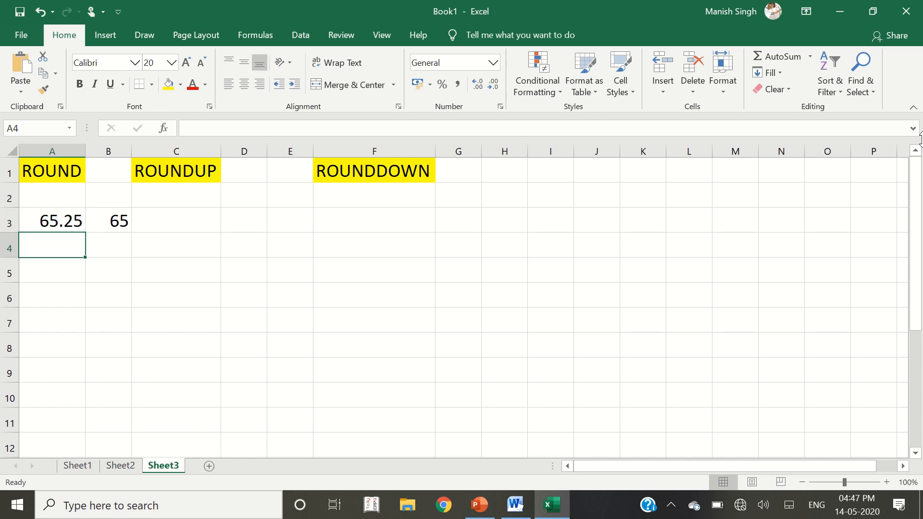
# Replace the number in cell A3 with 23.12 as another test of the rounding.
pyautogui.press('Up')
pyautogui.write('23')
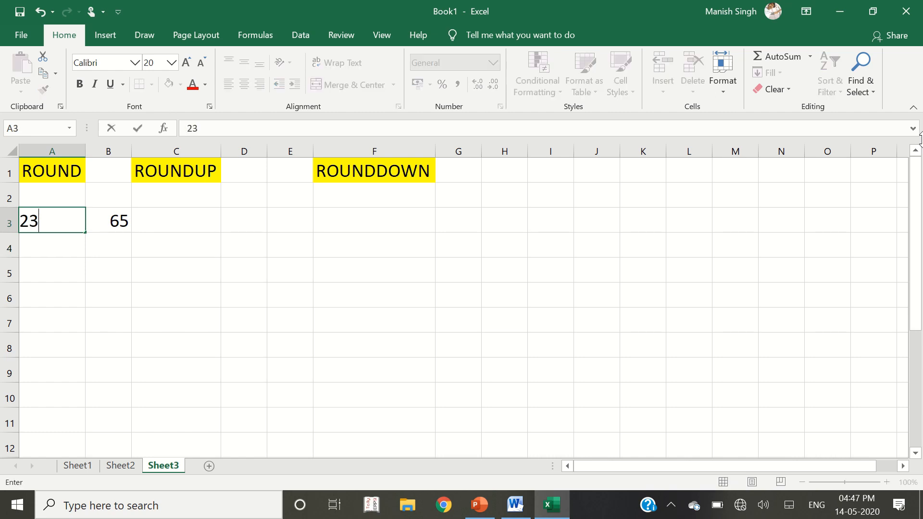
pyautogui.write('.12')
pyautogui.press('Return')
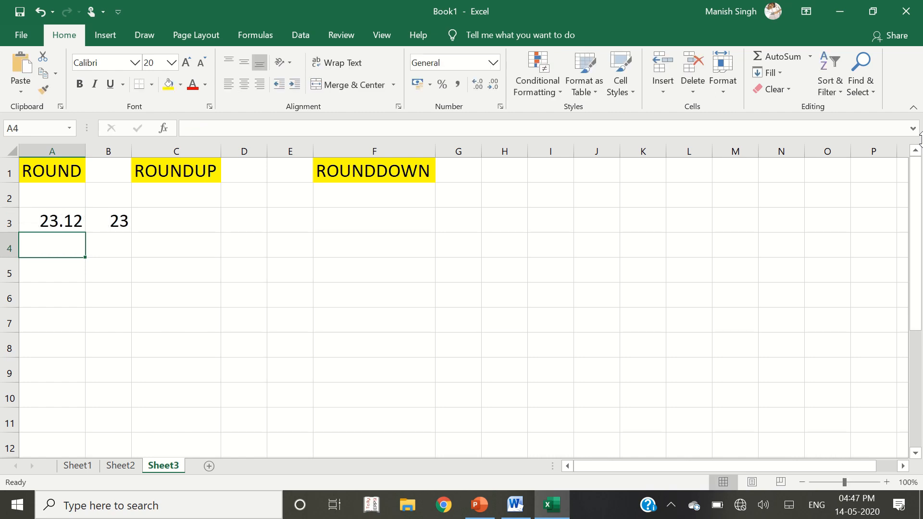
# Set cell A3 to 23.50 to test rounding at exactly one half.
pyautogui.press('Up')
pyautogui.write('23.')
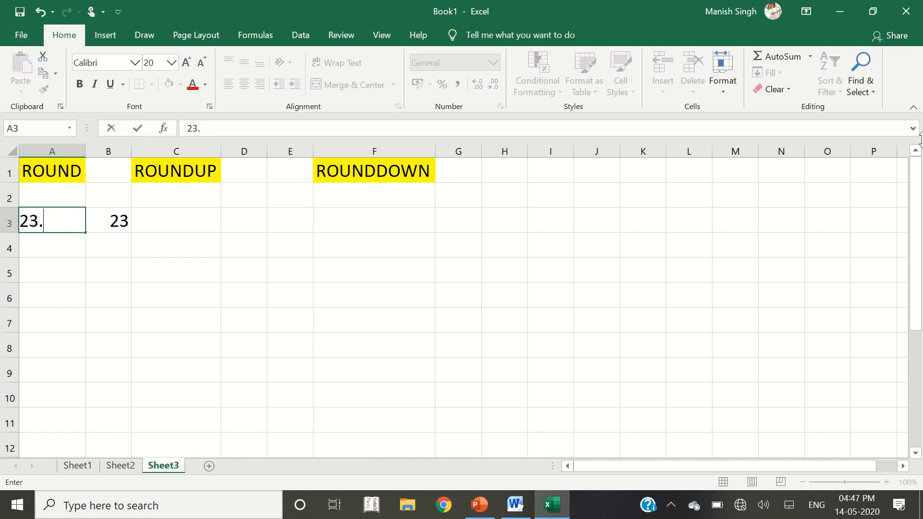
pyautogui.write('50')
pyautogui.press('Up')
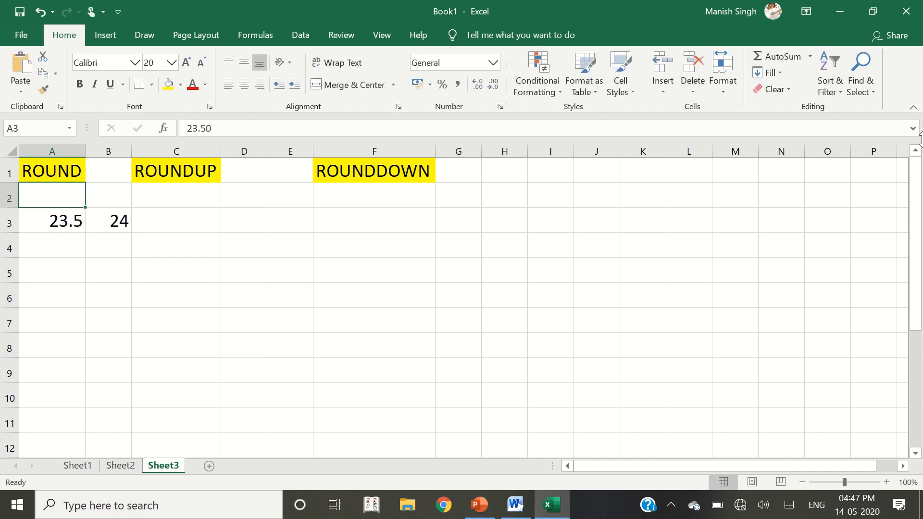
# Enter 1000.45 in cell A4 as a second number for the ROUND example.
pyautogui.press('Down')
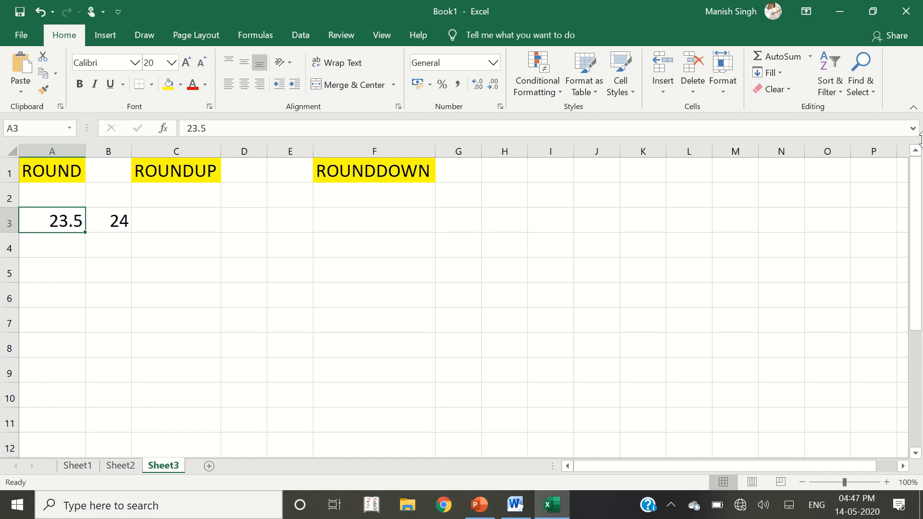
pyautogui.press('Down')
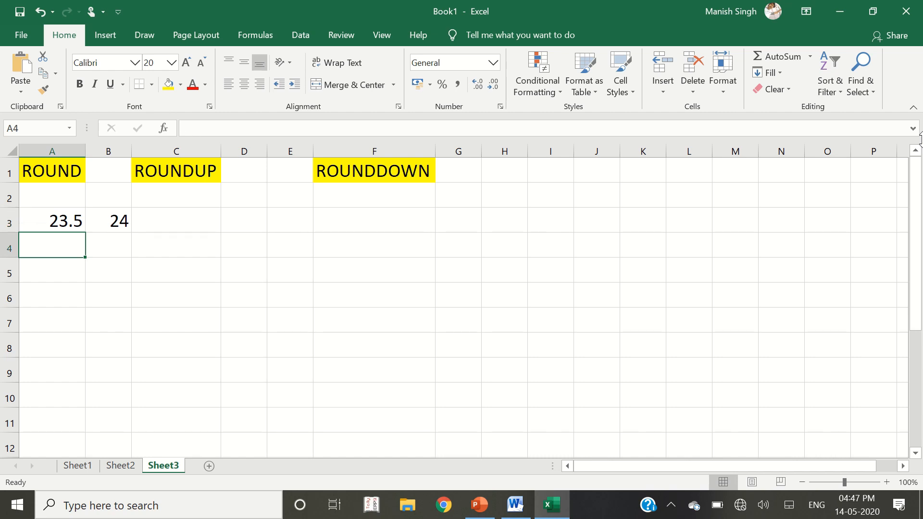
pyautogui.press('Up')
pyautogui.press('Right')
pyautogui.press('Right')
pyautogui.press('Left')
pyautogui.press('Left')
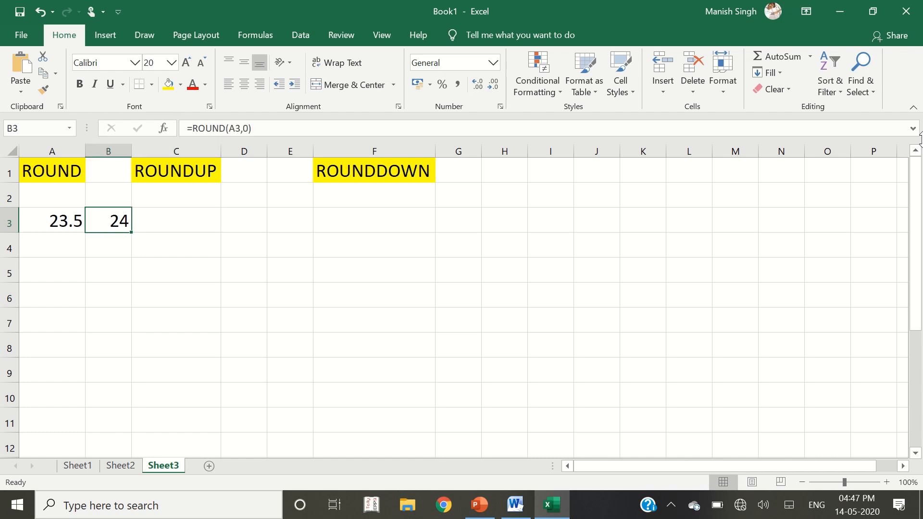
pyautogui.press('Down')
pyautogui.write('1000.')
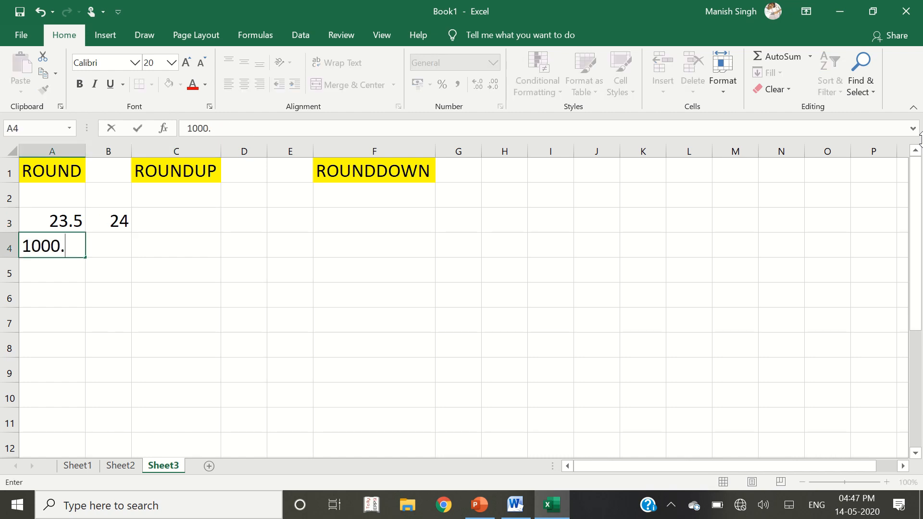
pyautogui.write('45')
pyautogui.press('Tab')
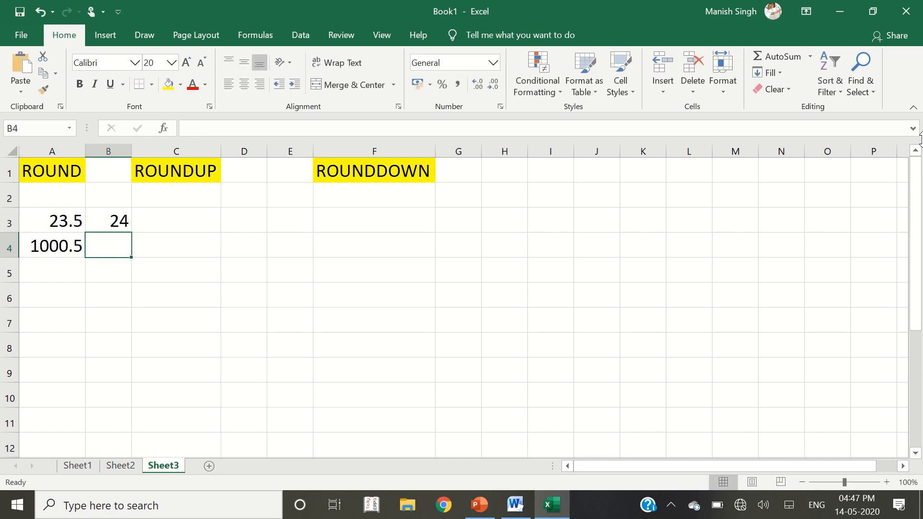
# Enter =ROUND(A4,0) in cell B4 to round the number in A4 to a whole number.
pyautogui.write('=ROUND(')
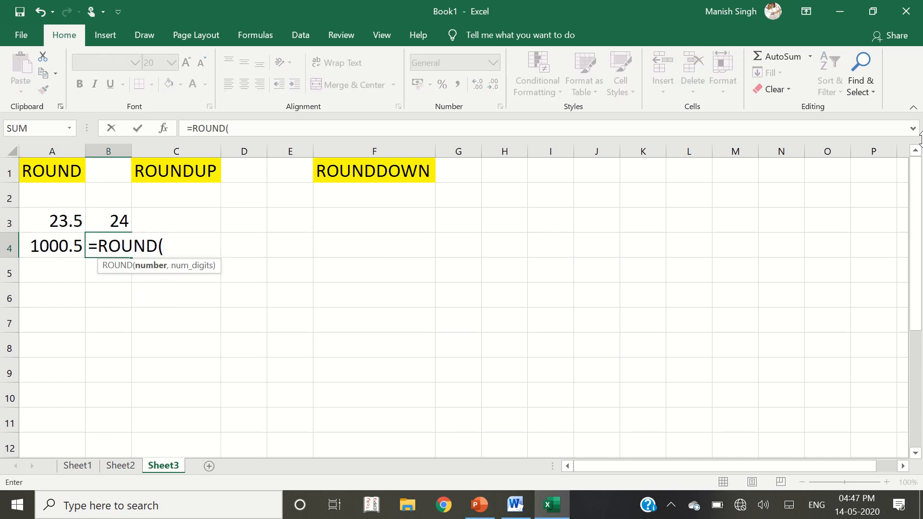
pyautogui.click(65, 246)
pyautogui.write(',0')
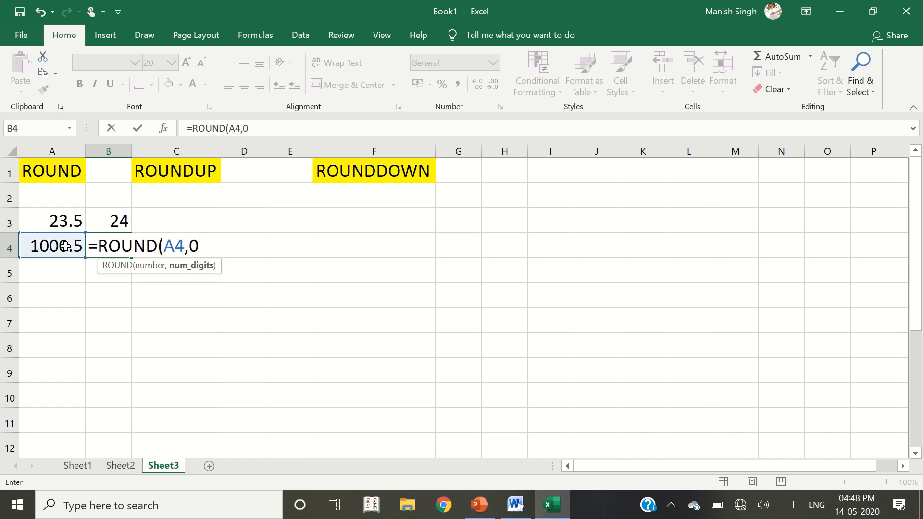
pyautogui.write(')')
pyautogui.press('Return')
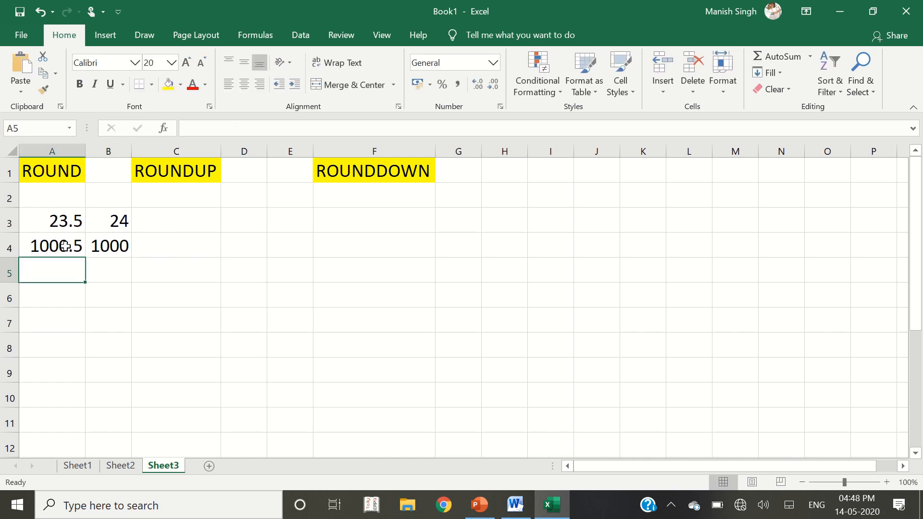
# Enter 768.456 in cell A5 as a third number for the ROUND example.
pyautogui.press('Up')
pyautogui.press('Up')
pyautogui.press('Down')
pyautogui.press('Down')
pyautogui.write('768.')
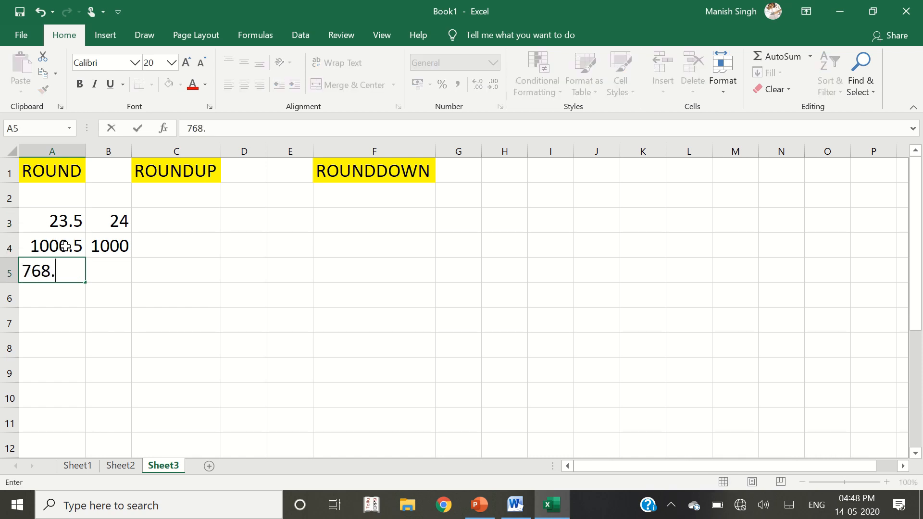
pyautogui.write('456')
pyautogui.press('Return')
# Adjust the number format of cell A5 to show three decimal places.
pyautogui.press('Up')
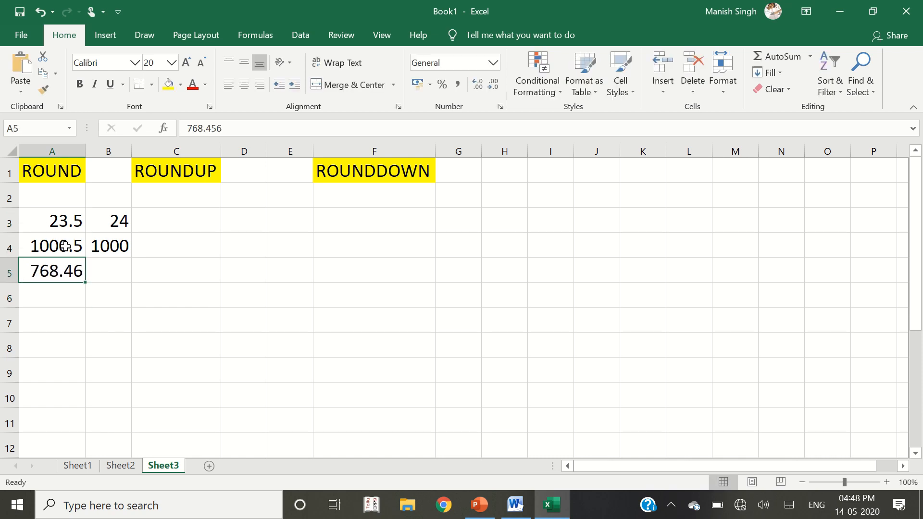
pyautogui.click(494, 86)
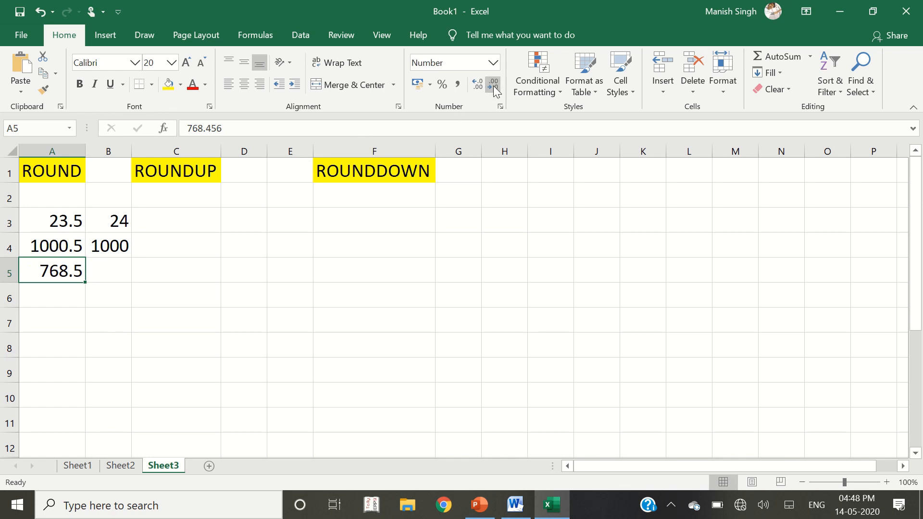
pyautogui.click(475, 87)
pyautogui.click(474, 88)
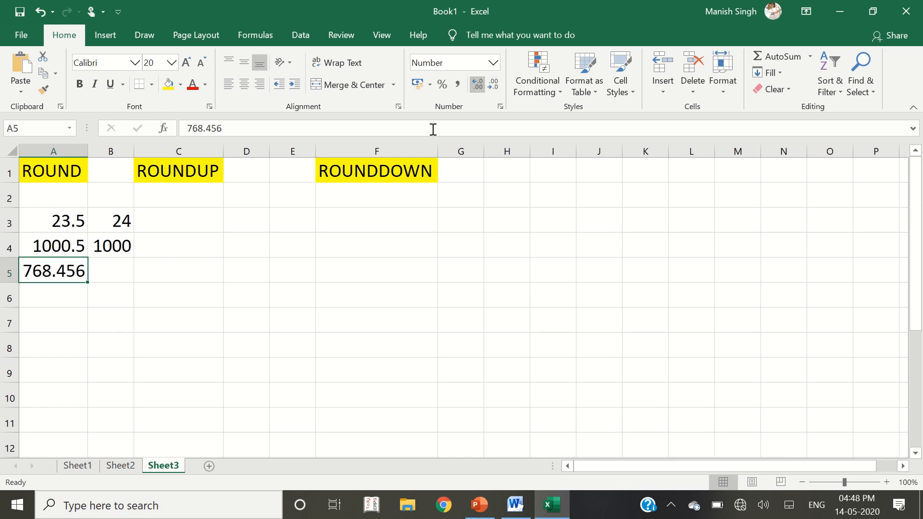
# Enter =ROUND(A5,1) in cell B5 to round the number in A5 to one decimal place.
pyautogui.click(120, 277)
pyautogui.write('=ROU')
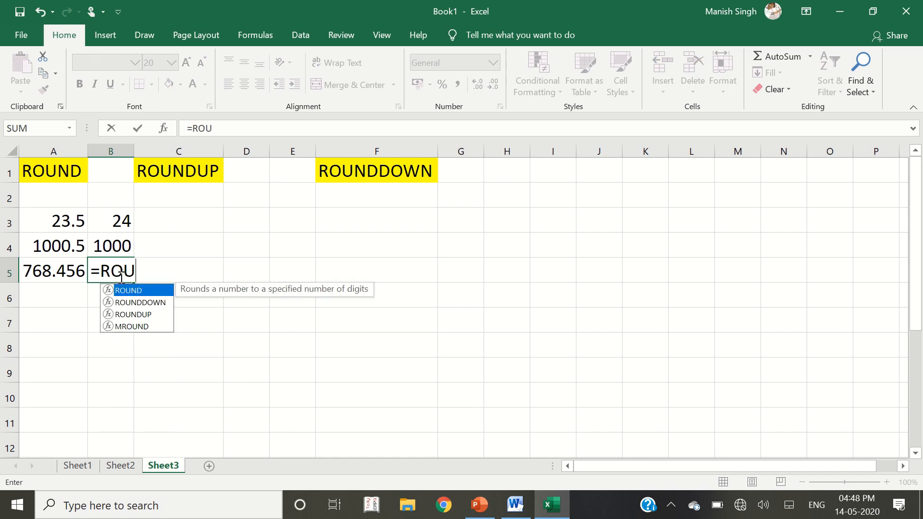
pyautogui.write('ND(')
pyautogui.click(61, 270)
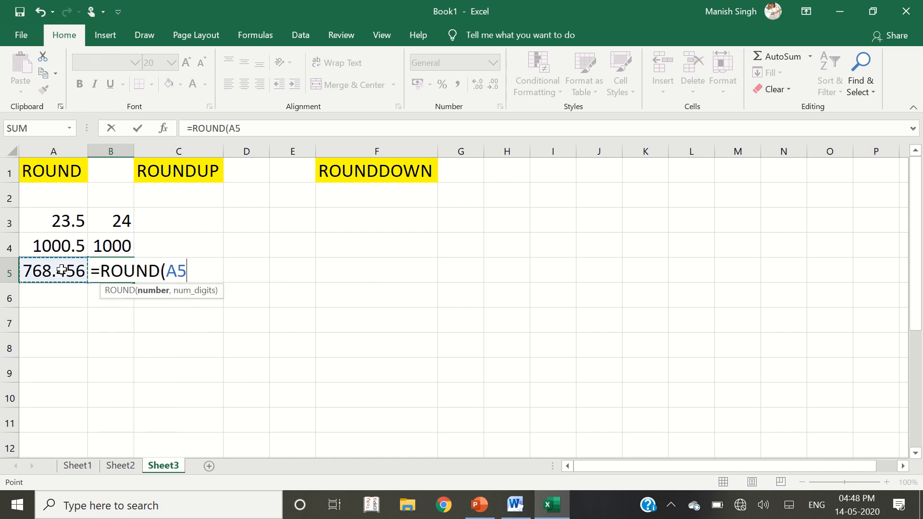
pyautogui.write(',')
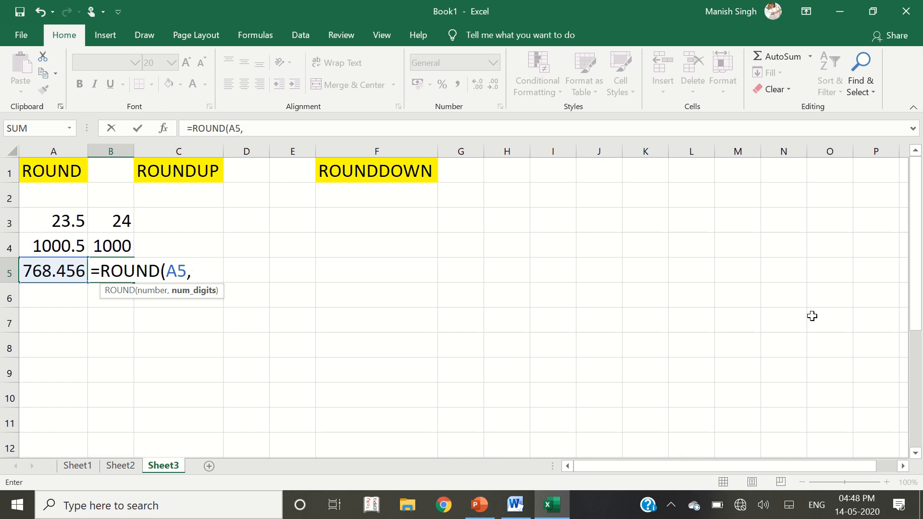
pyautogui.write('1)')
pyautogui.press('Return')
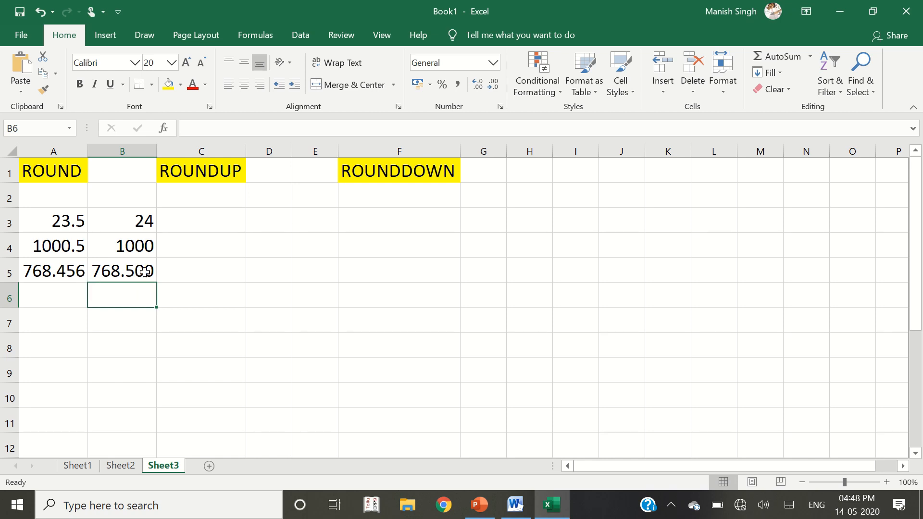
# Copy the number in A5 down to A6 and round it to two decimals in B6 with =ROUND(A6,2).
pyautogui.moveTo(52, 268); pyautogui.dragTo(51, 284)
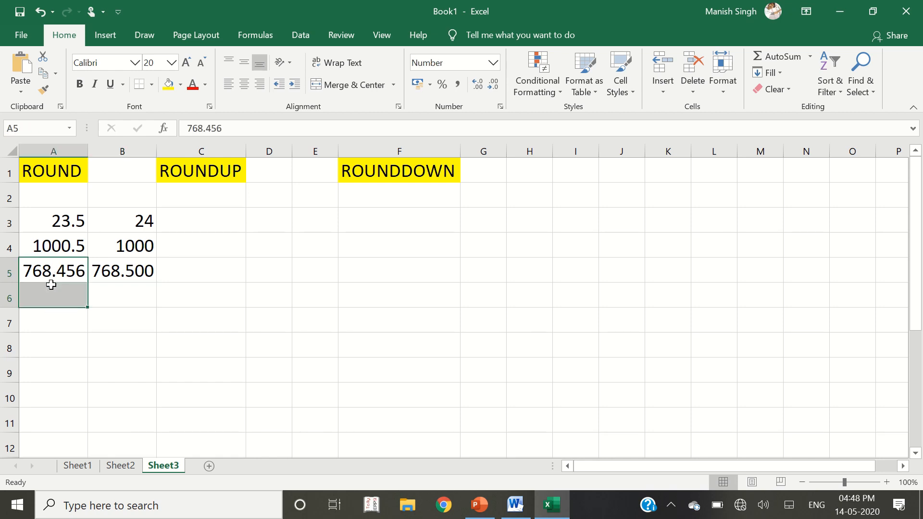
pyautogui.hotkey('ctrl', 'd')
pyautogui.click(121, 297)
pyautogui.write('=')
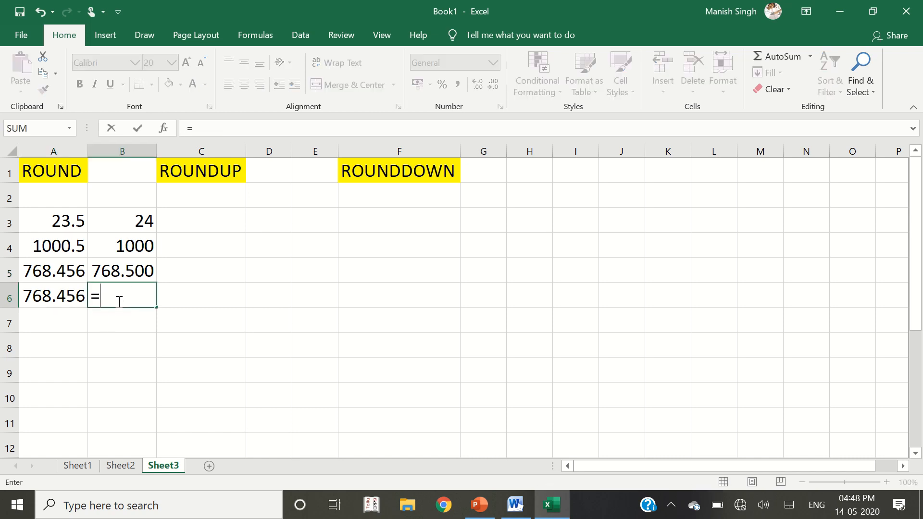
pyautogui.write('ROUND(')
pyautogui.press('Left')
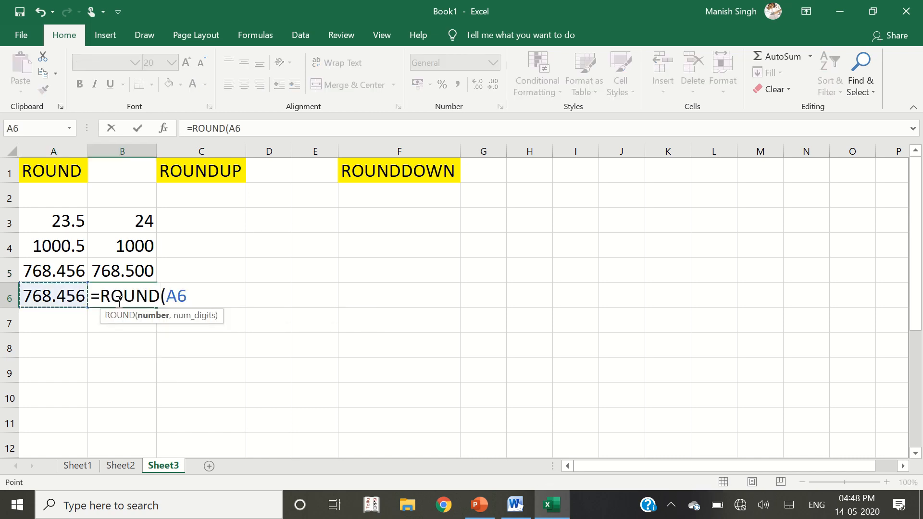
pyautogui.write(',2')
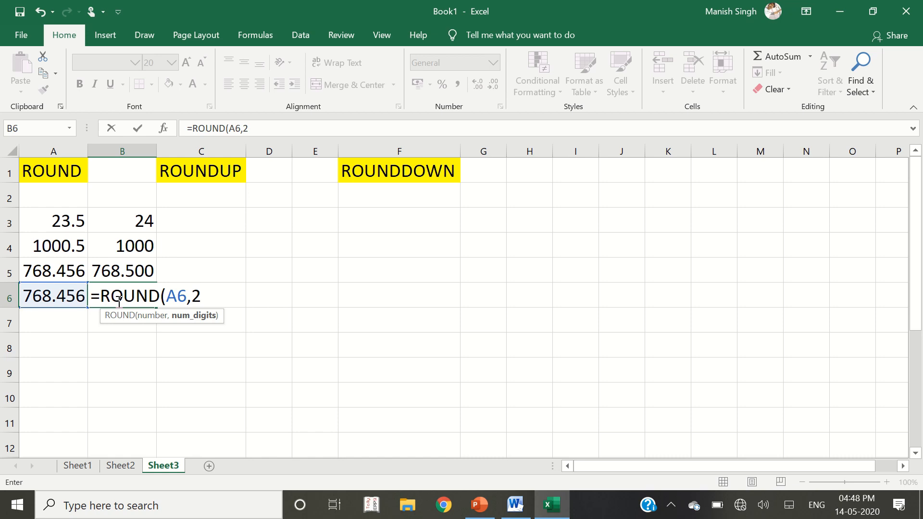
pyautogui.write(')')
pyautogui.press('Return')
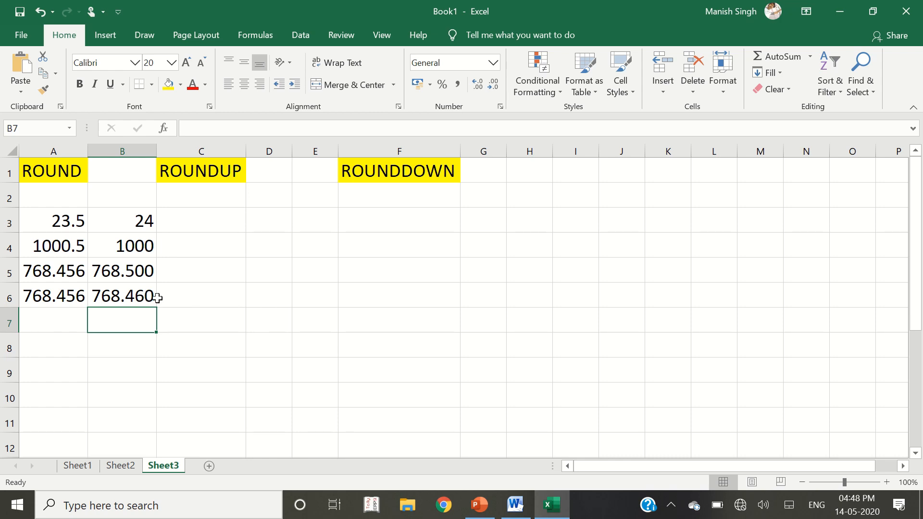
# Fill the number in cell A6 down through cell A9.
pyautogui.click(51, 326)
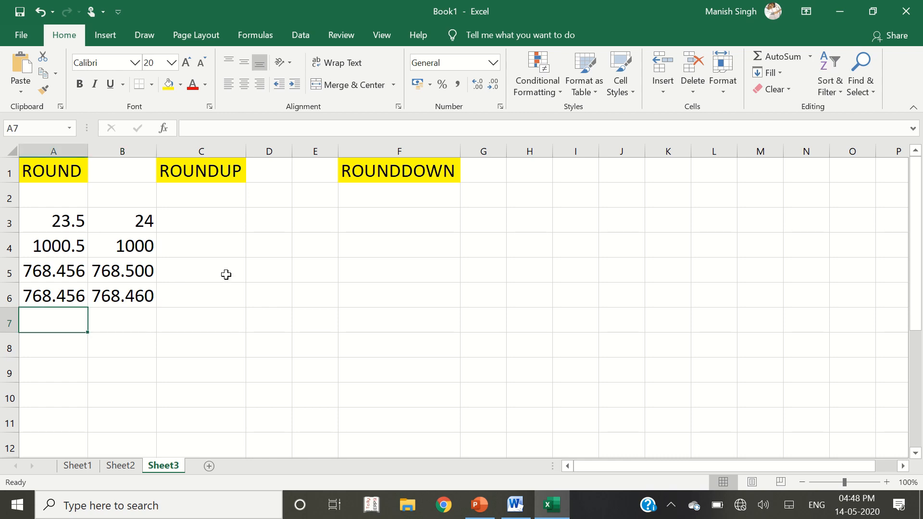
pyautogui.press('Up')
pyautogui.hotkey('shift', 'Down')
pyautogui.hotkey('shift', 'Down')
pyautogui.hotkey('shift', 'Down')
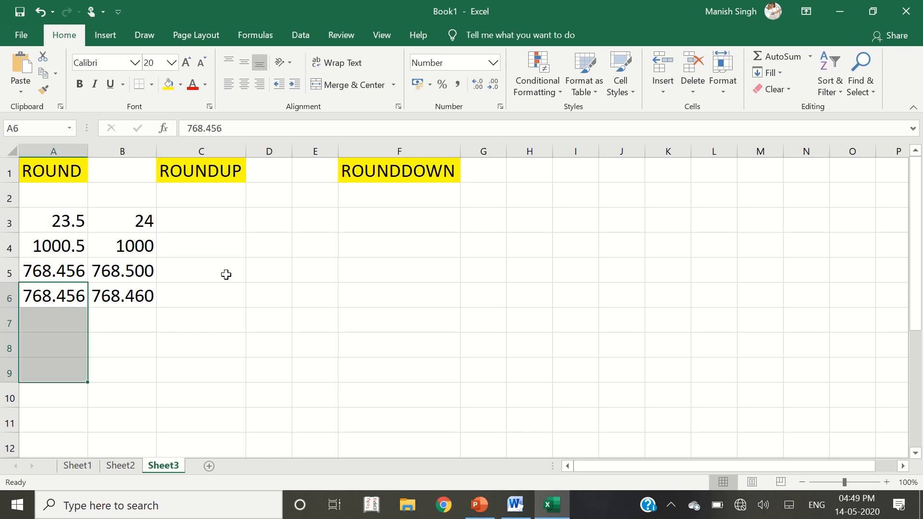
pyautogui.hotkey('ctrl', 'd')
pyautogui.press('Down')
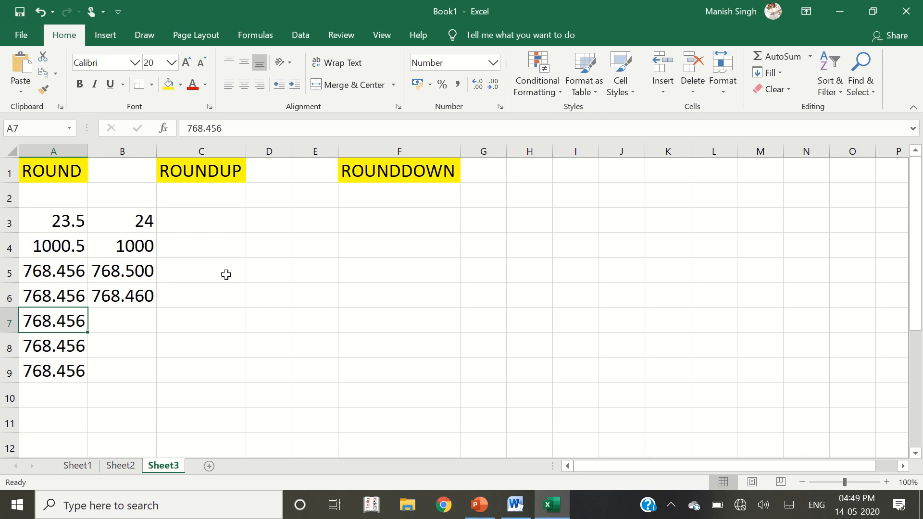
# Enter =ROUND(A7,-1) in cell B7 to round the number in A7 to the nearest ten.
pyautogui.press('Down')
pyautogui.press('Up')
pyautogui.press('Right')
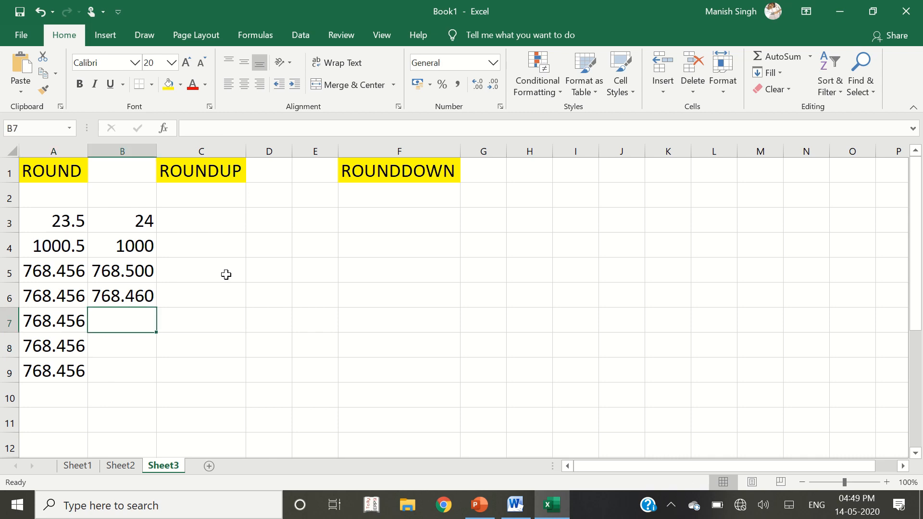
pyautogui.press('Up')
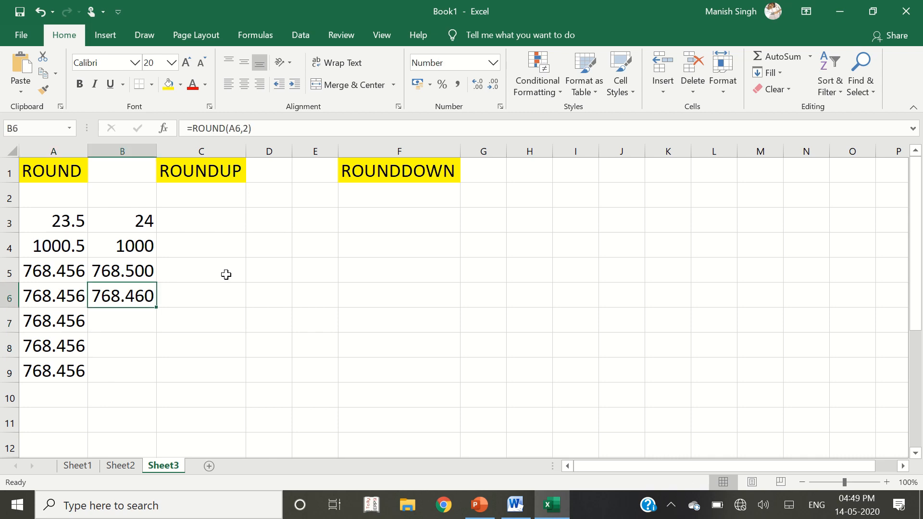
pyautogui.click(55, 300)
pyautogui.click(110, 300)
pyautogui.click(116, 318)
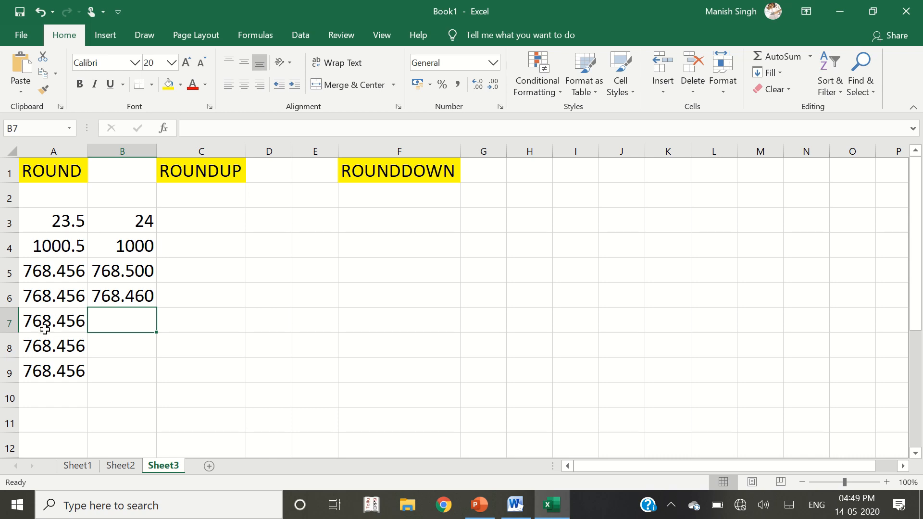
pyautogui.write('=ROUND(')
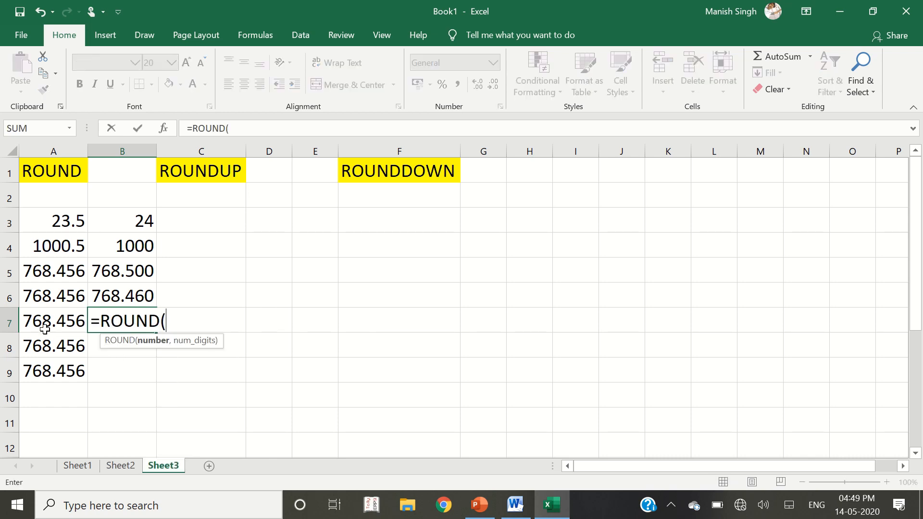
pyautogui.click(45, 325)
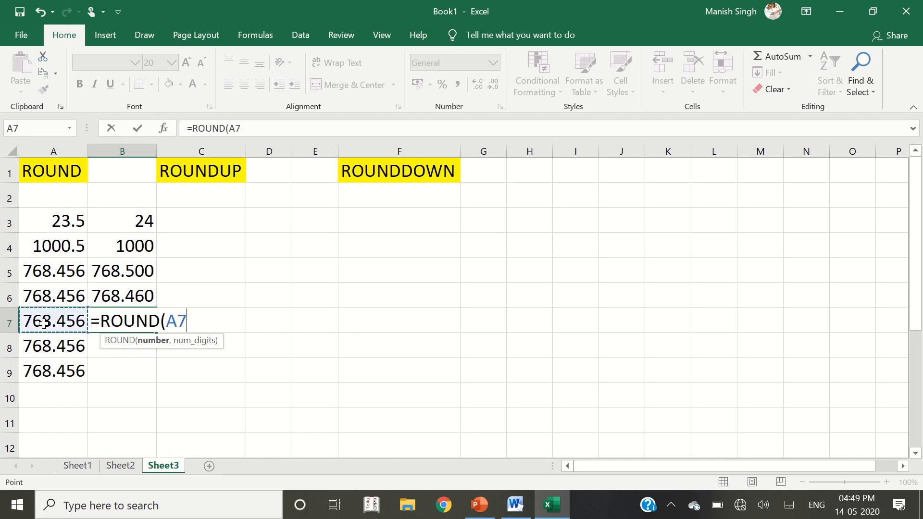
pyautogui.write(',')
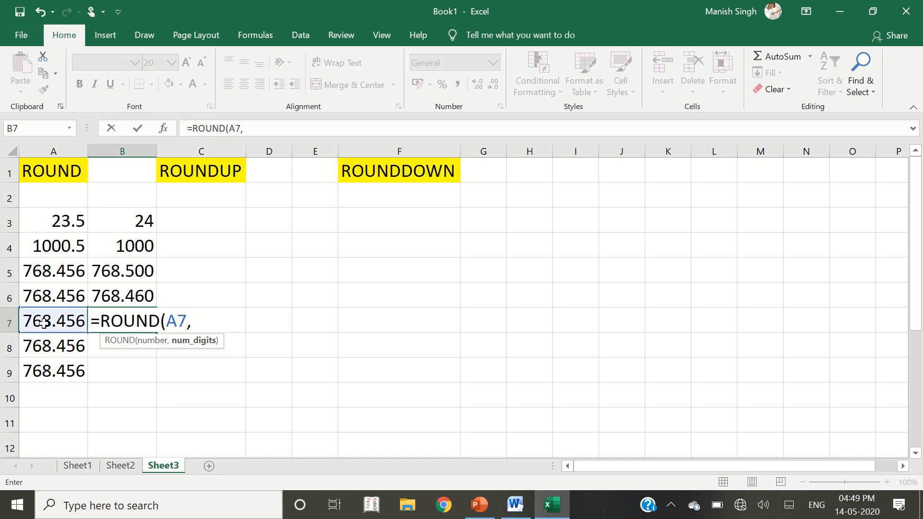
pyautogui.write('-1)')
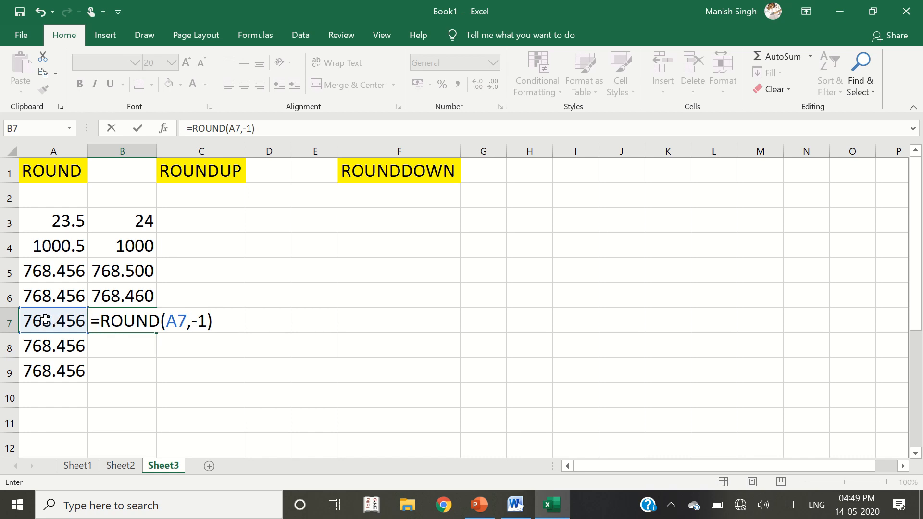
pyautogui.hotkey('ctrl', 'Return')
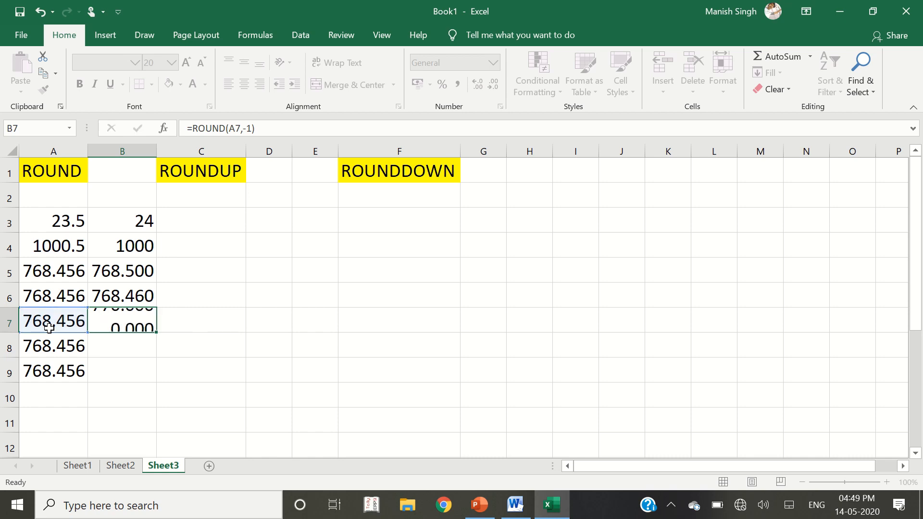
# Change the number in cell A7 to 763.456 to test the rounding to tens.
pyautogui.click(49, 325)
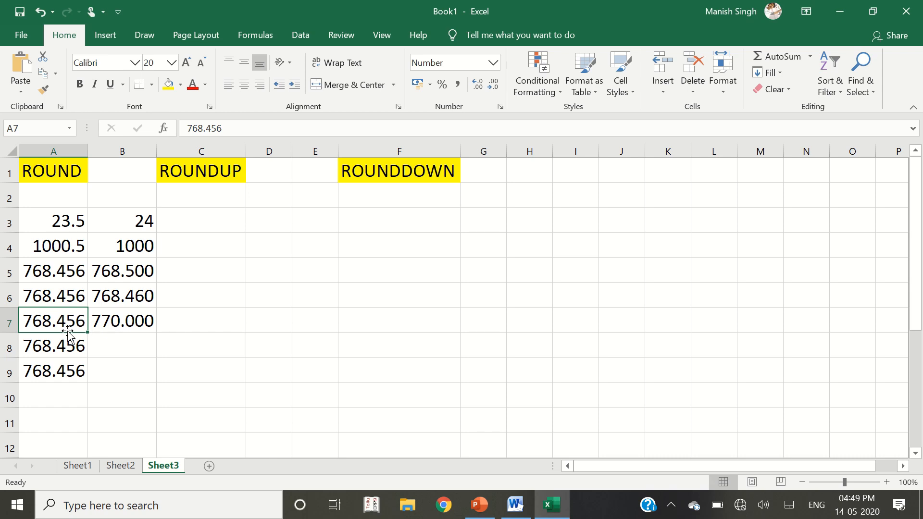
pyautogui.doubleClick(40, 321)
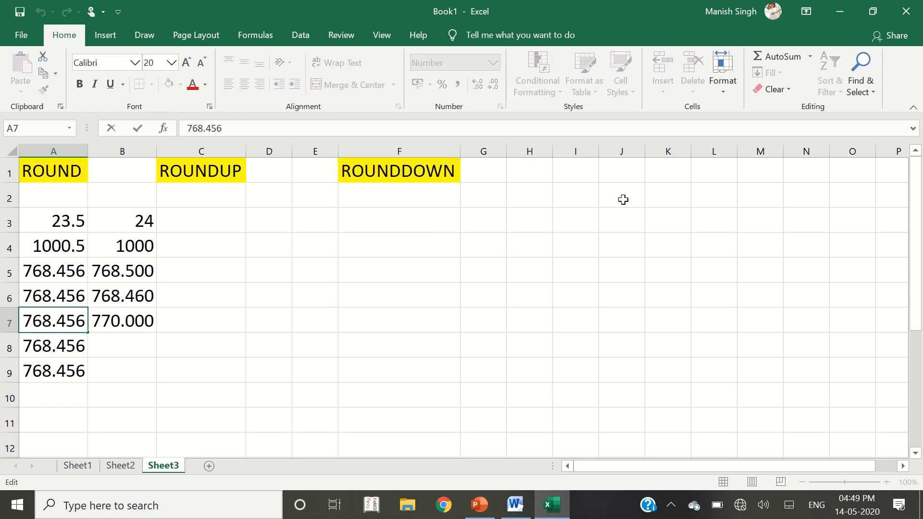
pyautogui.hotkey('shift', 'Right')
pyautogui.write('3')
pyautogui.press('Return')
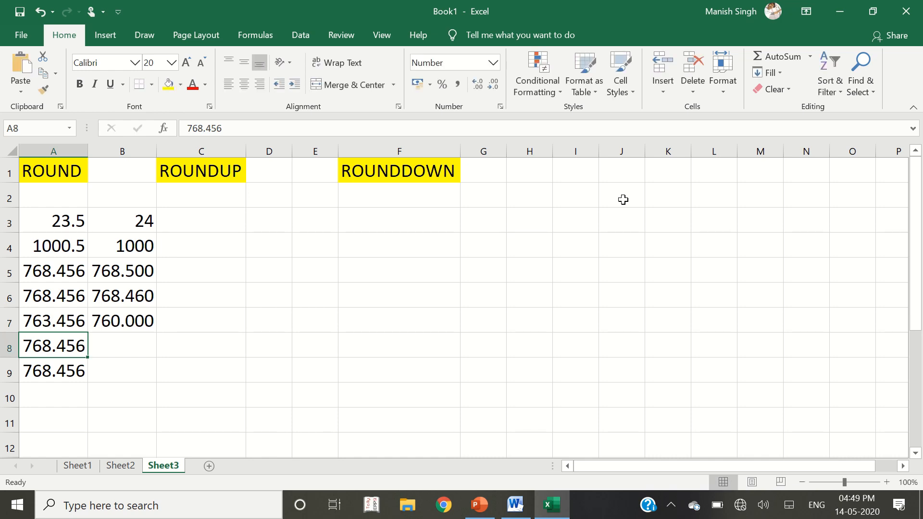
# Enter =ROUND(A8,-2) in cell B8 to round the number in A8 to the nearest hundred.
pyautogui.press('Right')
pyautogui.write('=')
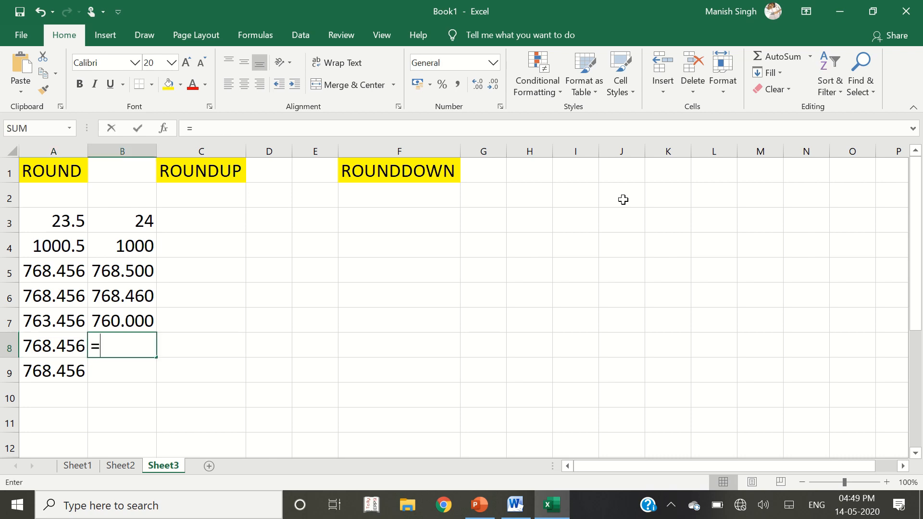
pyautogui.write('ROUND(')
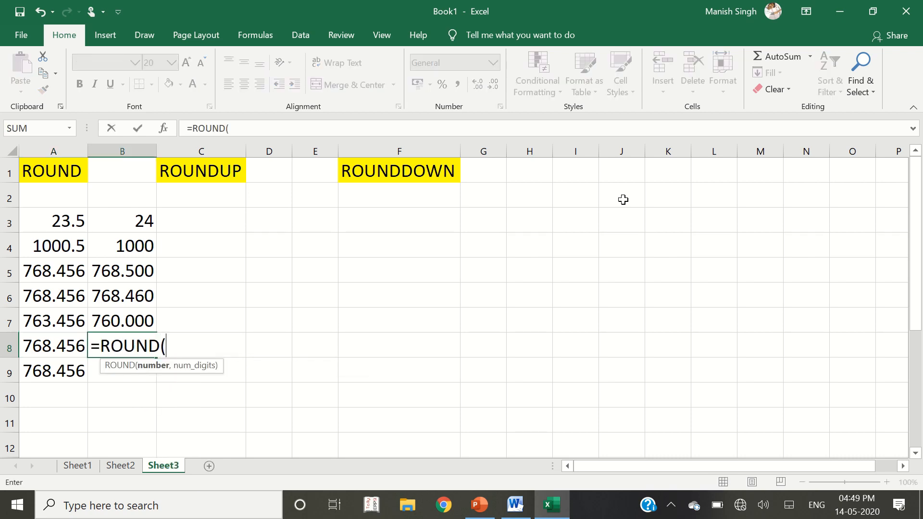
pyautogui.click(63, 347)
pyautogui.write(',-')
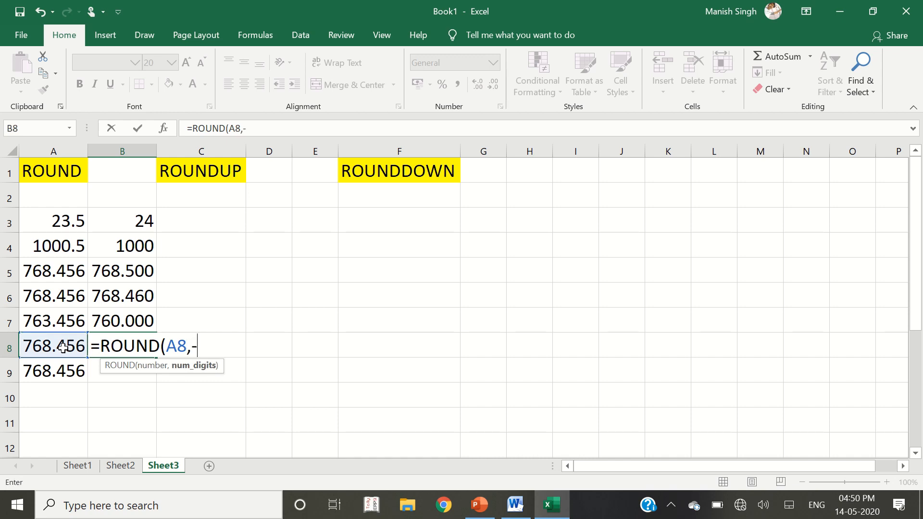
pyautogui.write('2)')
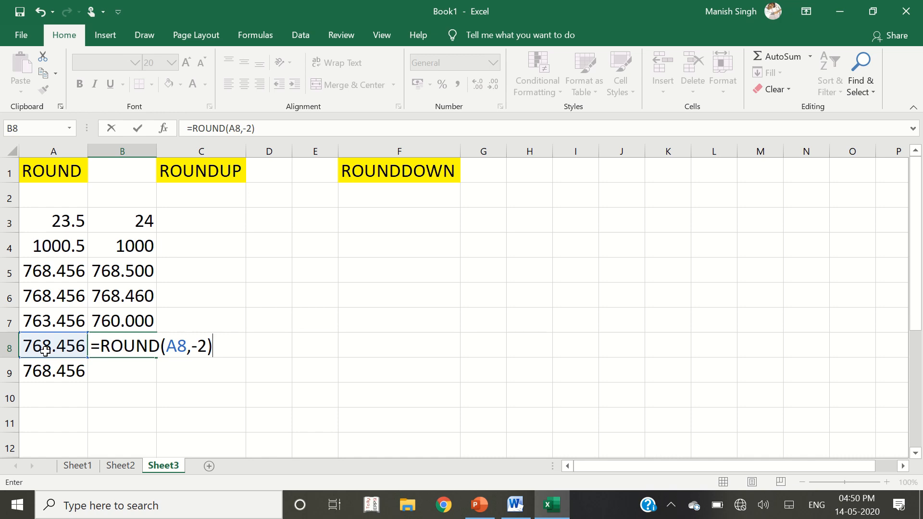
pyautogui.press('Return')
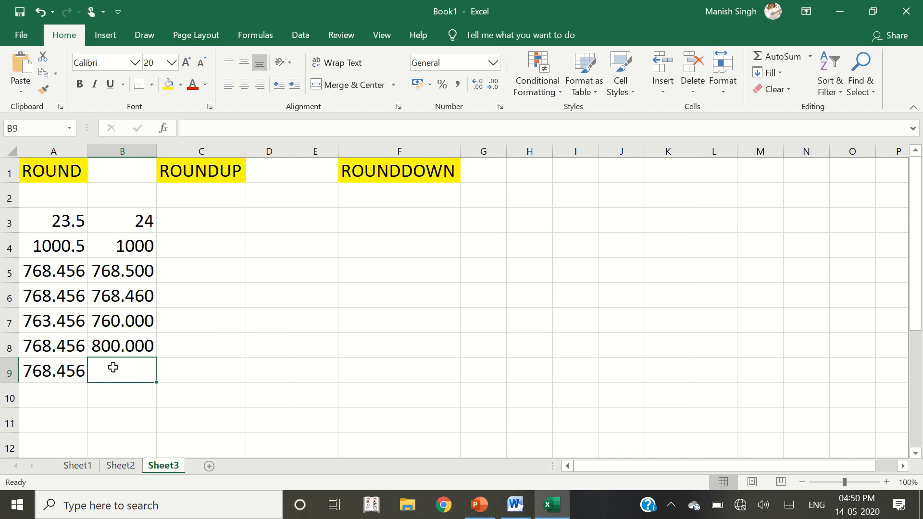
# Copy the sample numbers in A3:A9 into the ROUNDUP column, starting at cell C3.
pyautogui.click(127, 345)
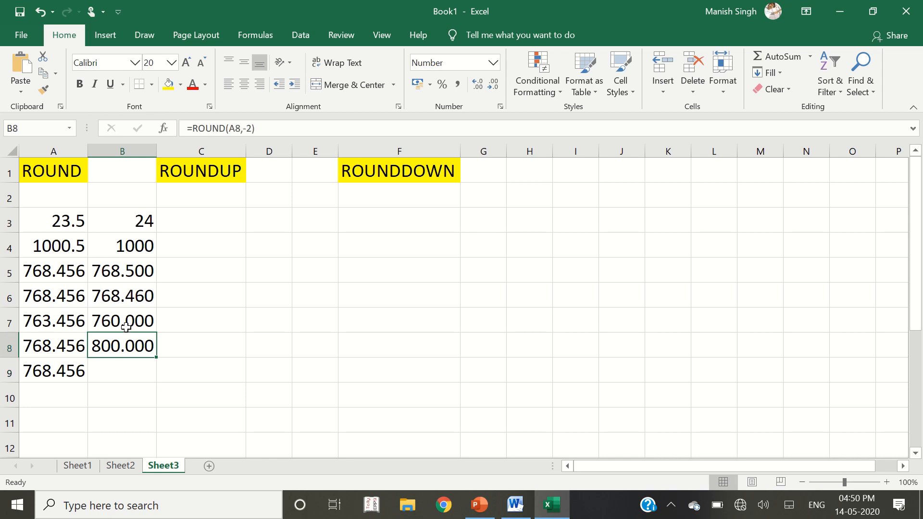
pyautogui.click(206, 217)
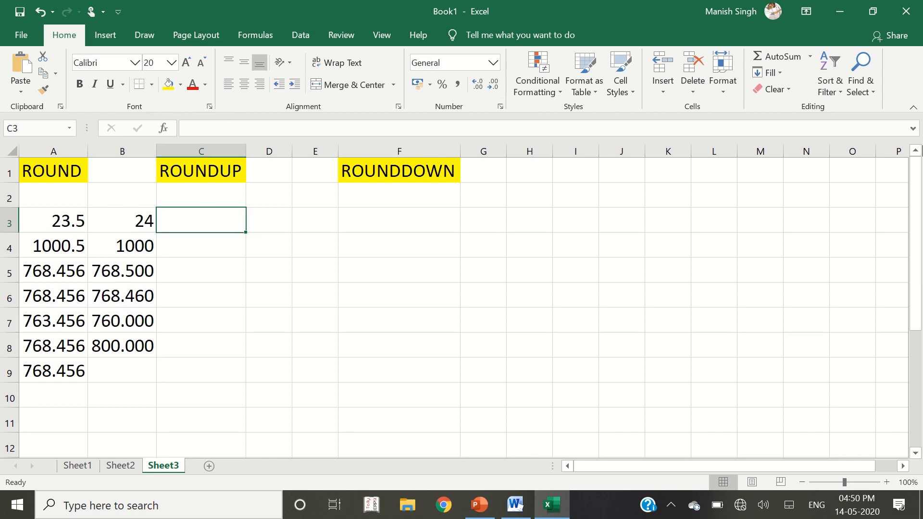
pyautogui.press('Left')
pyautogui.press('Left')
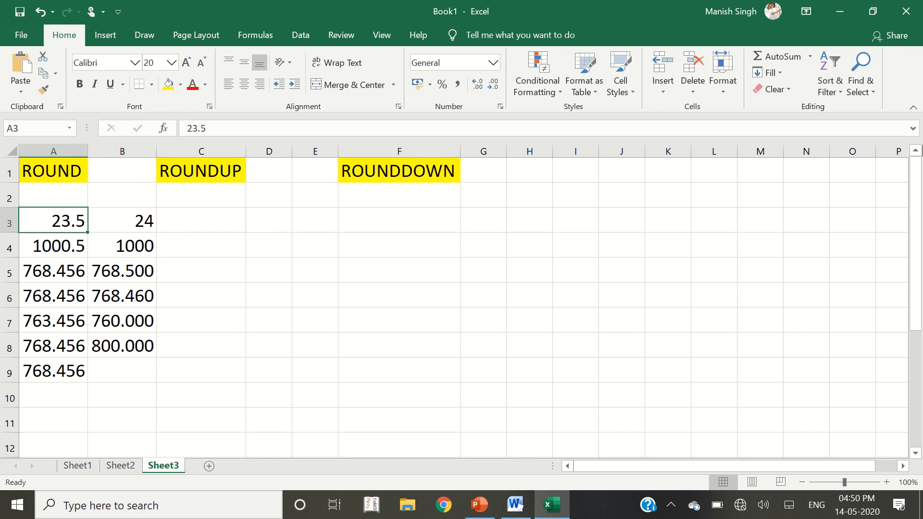
pyautogui.hotkey('ctrl', 'shift', 'Down')
pyautogui.hotkey('ctrl', 'c')
pyautogui.press('Right')
pyautogui.press('Right')
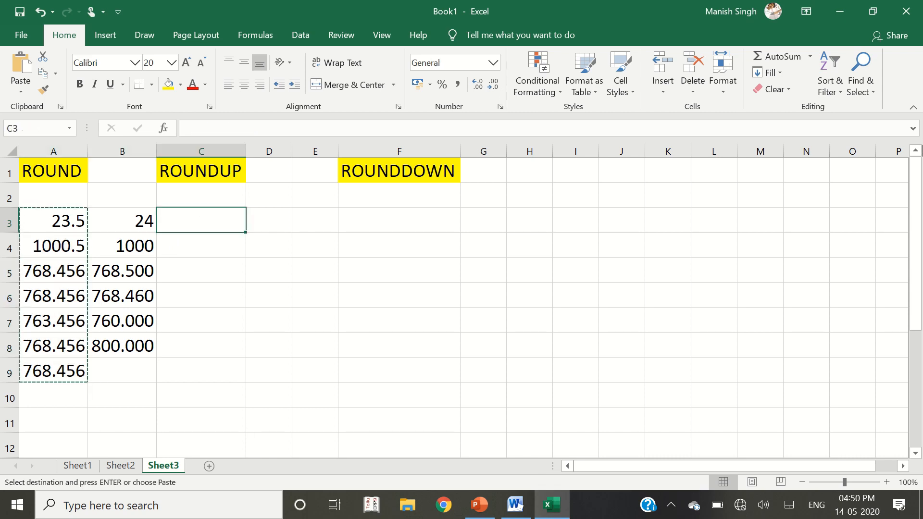
pyautogui.press('Return')
# Insert a blank column before the ROUNDUP column to separate it from the ROUND results.
pyautogui.hotkey('ctrl', 'space')
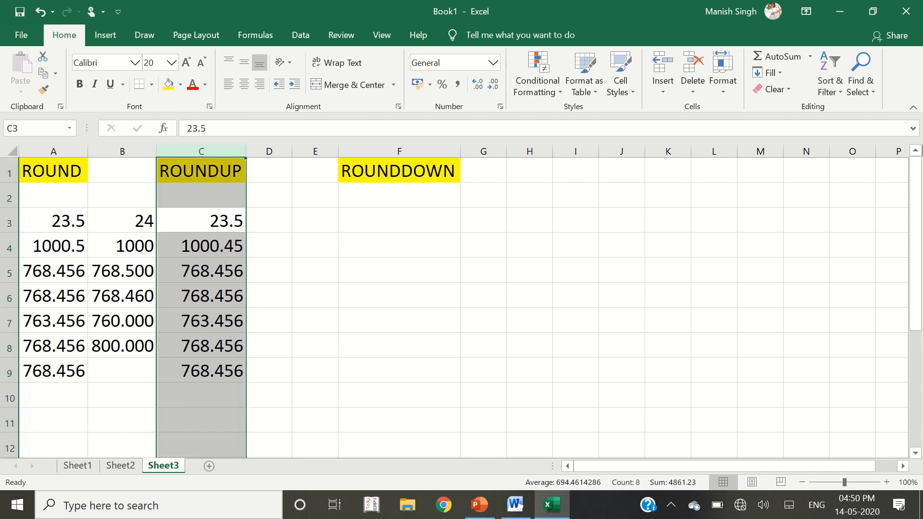
pyautogui.hotkey('ctrl', 'shift', '+')
pyautogui.press('Right')
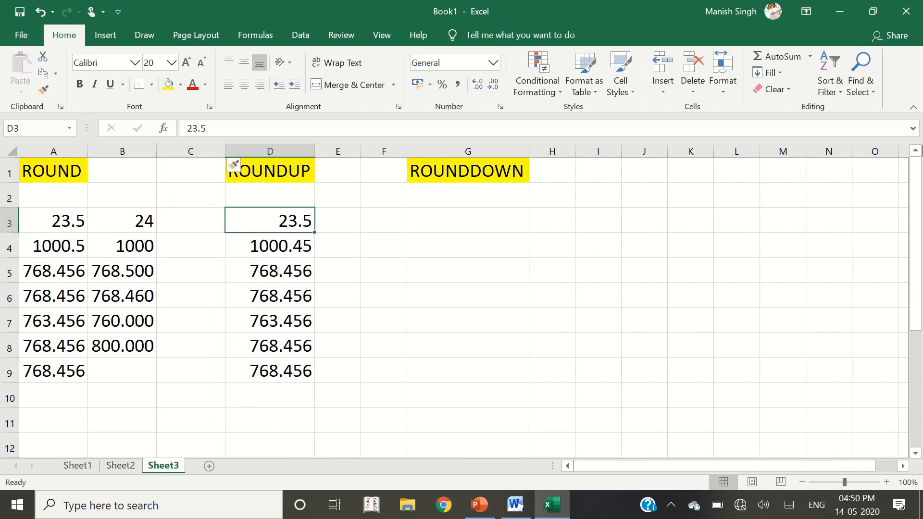
pyautogui.press('Right')
pyautogui.write('=')
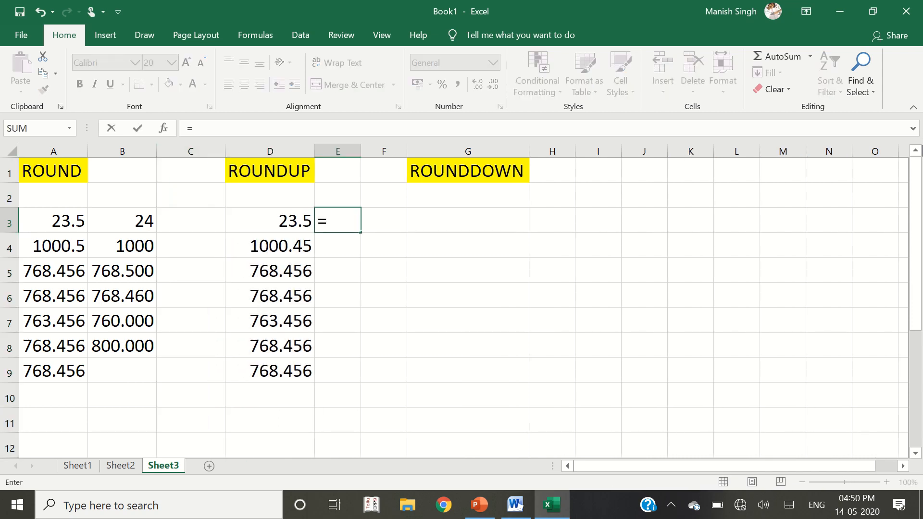
pyautogui.press('Escape')
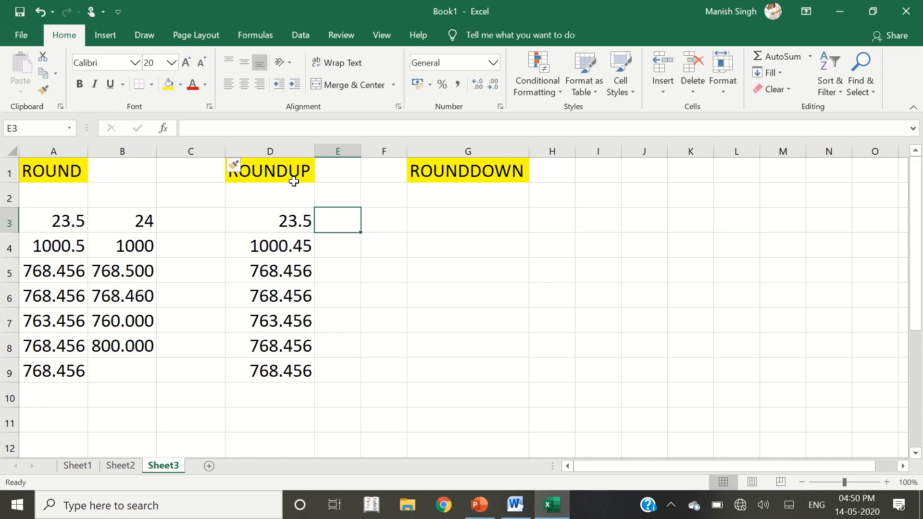
pyautogui.click(504, 168)
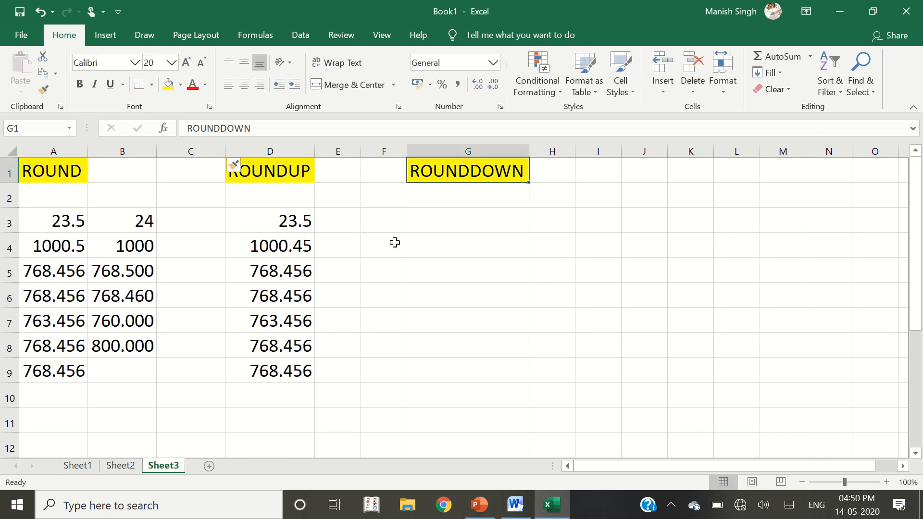
# Enter =ROUNDUP(D3,0) in cell E3 to round the number in D3 up to a whole number.
pyautogui.click(335, 221)
pyautogui.write('=ROUND')
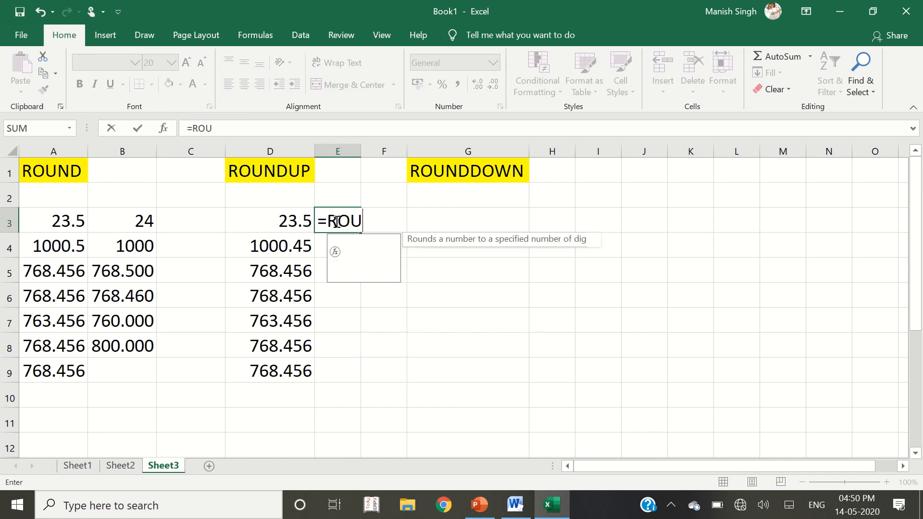
pyautogui.press('Down')
pyautogui.press('Down')
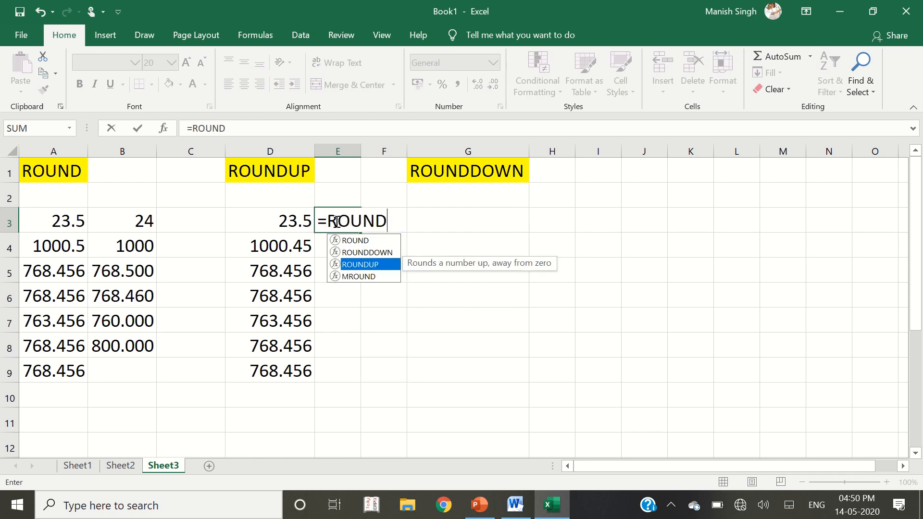
pyautogui.press('Tab')
pyautogui.click(279, 218)
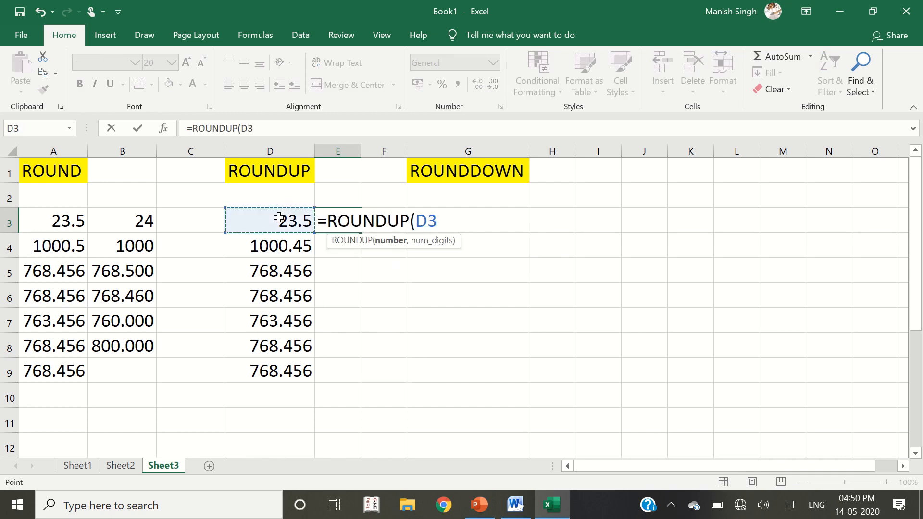
pyautogui.write(',0')
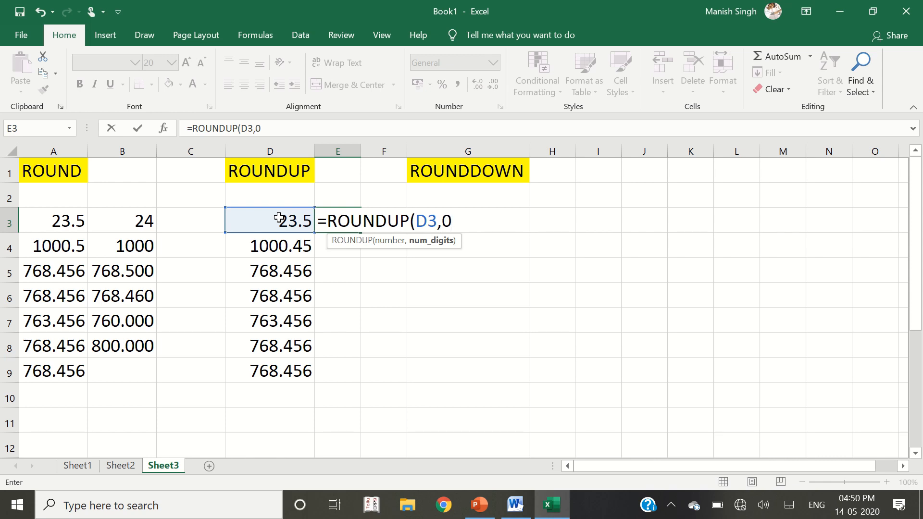
pyautogui.press('Return')
# Replace the number in cell D3 in turn with 23.01, 24.25 and 24.99 to test the rounding up.
pyautogui.click(283, 220)
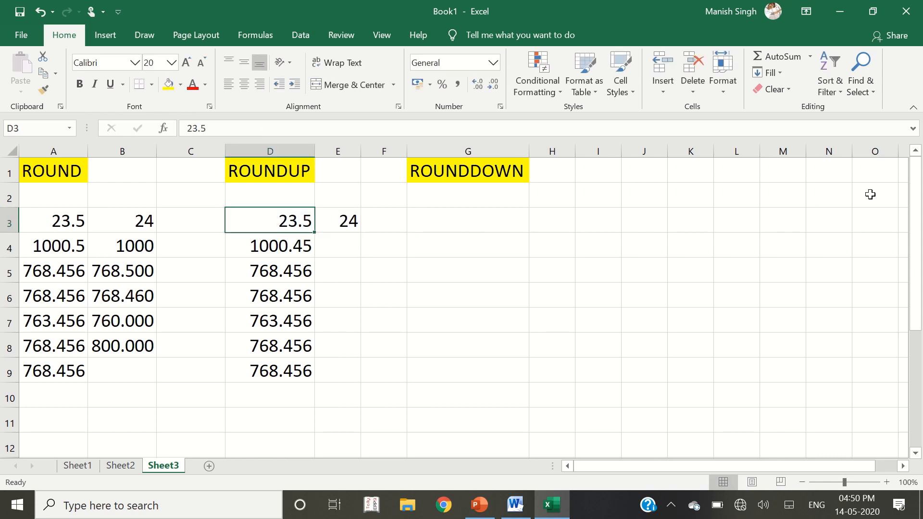
pyautogui.press('F2')
pyautogui.press('BackSpace')
pyautogui.write('01')
pyautogui.press('Return')
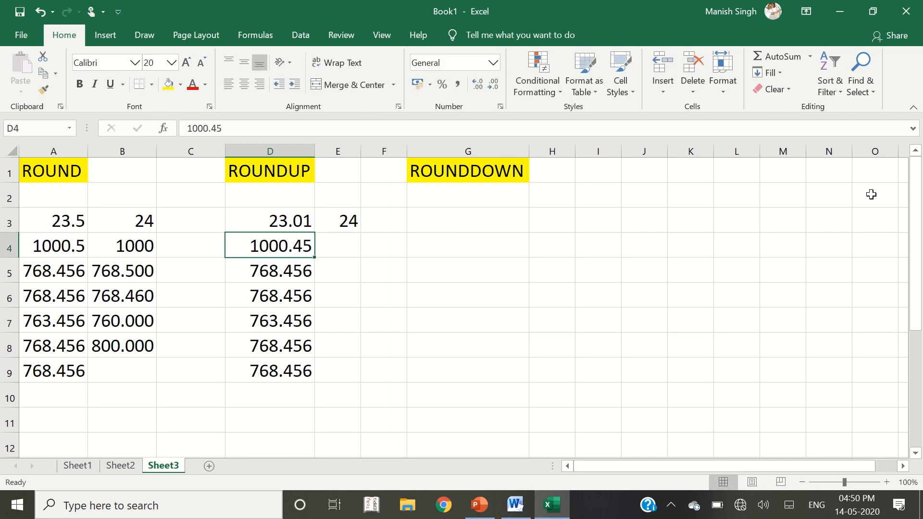
pyautogui.press('Up')
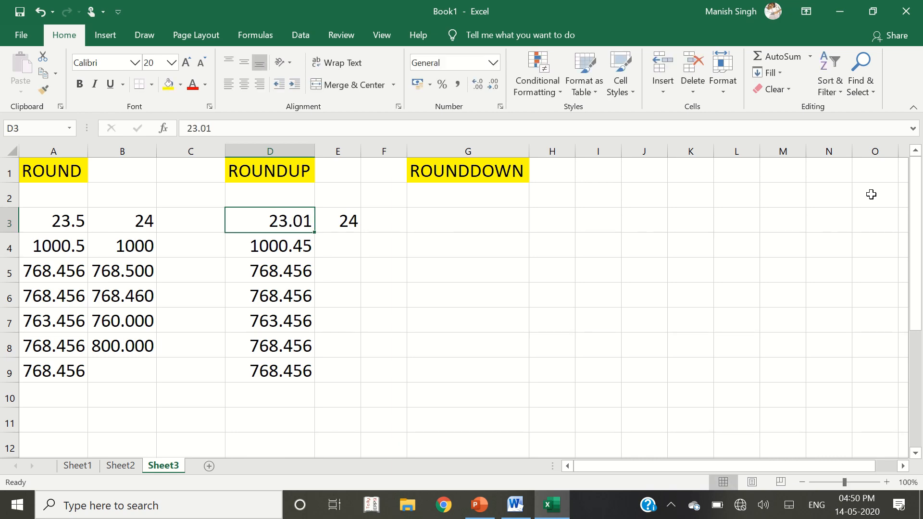
pyautogui.write('24.25')
pyautogui.press('Return')
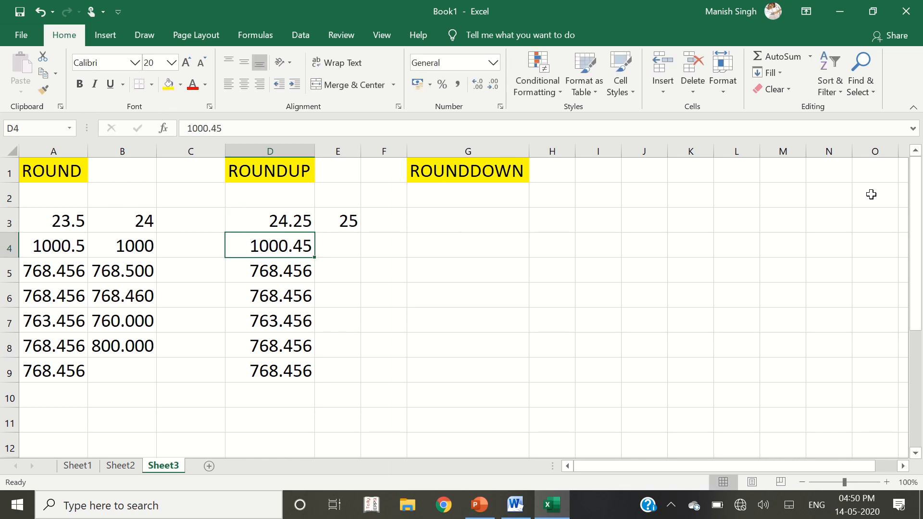
pyautogui.press('Up')
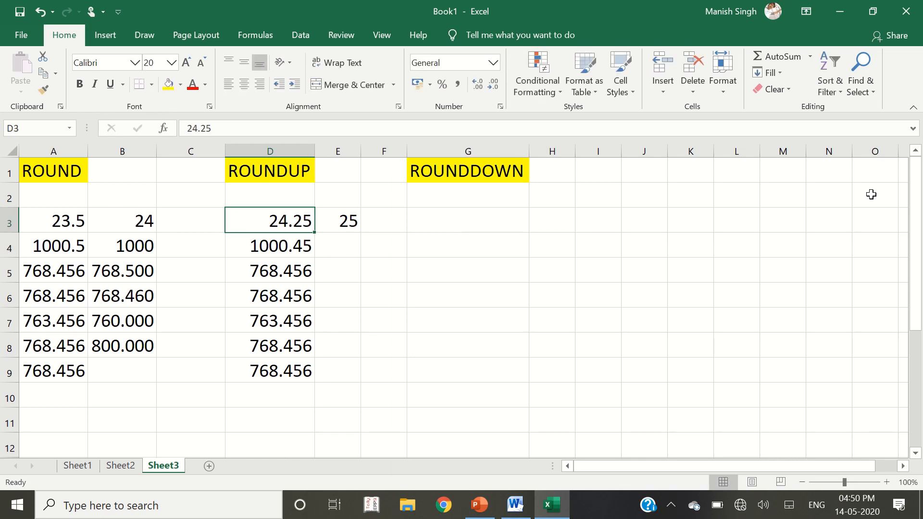
pyautogui.write('24.99')
pyautogui.press('Return')
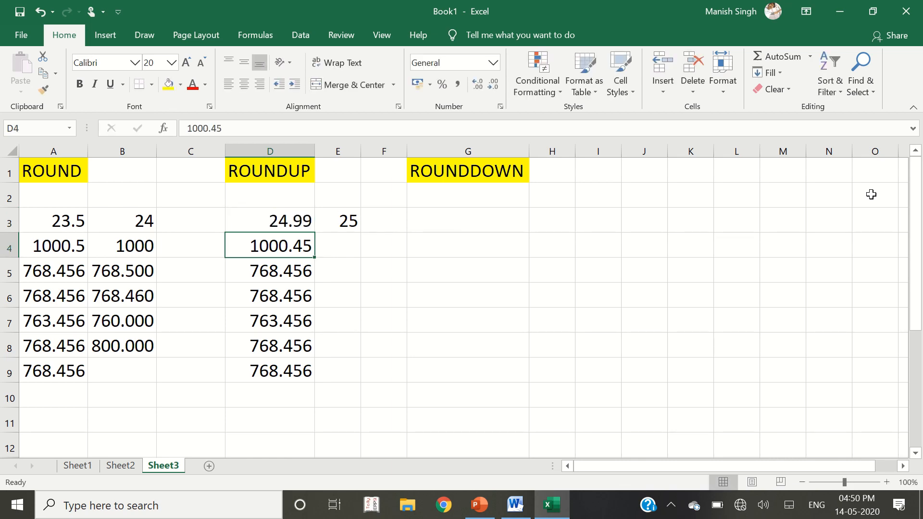
# Enter =ROUNDUP(D4,1) in cell E4 to round the number in D4 up to one decimal place.
pyautogui.press('Right')
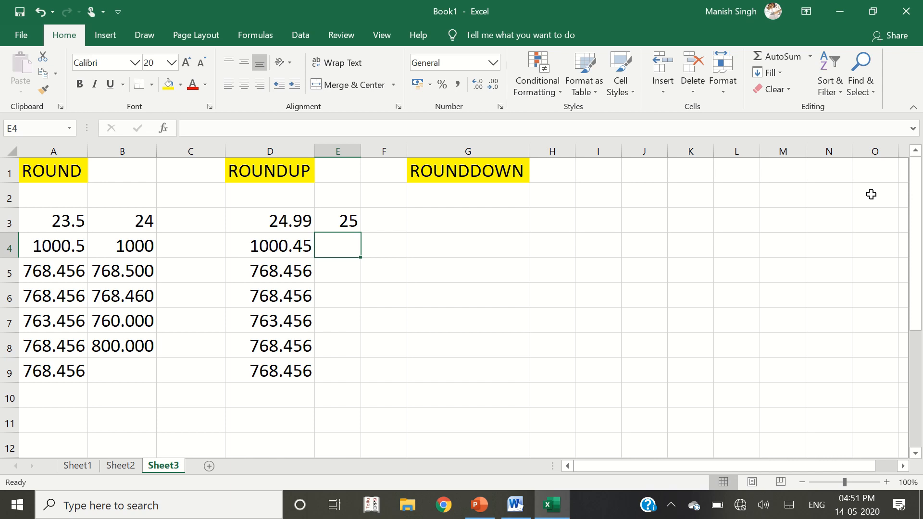
pyautogui.write('=ROUND')
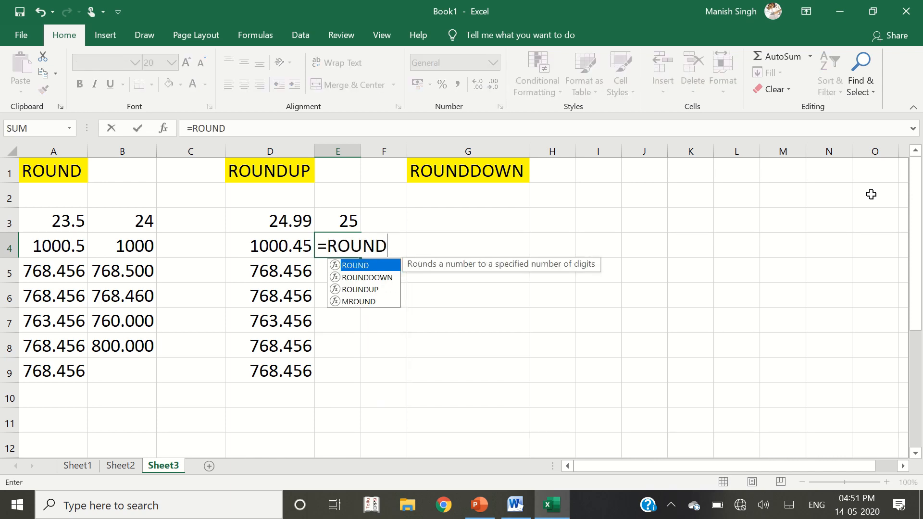
pyautogui.press('Down')
pyautogui.press('Down')
pyautogui.press('Tab')
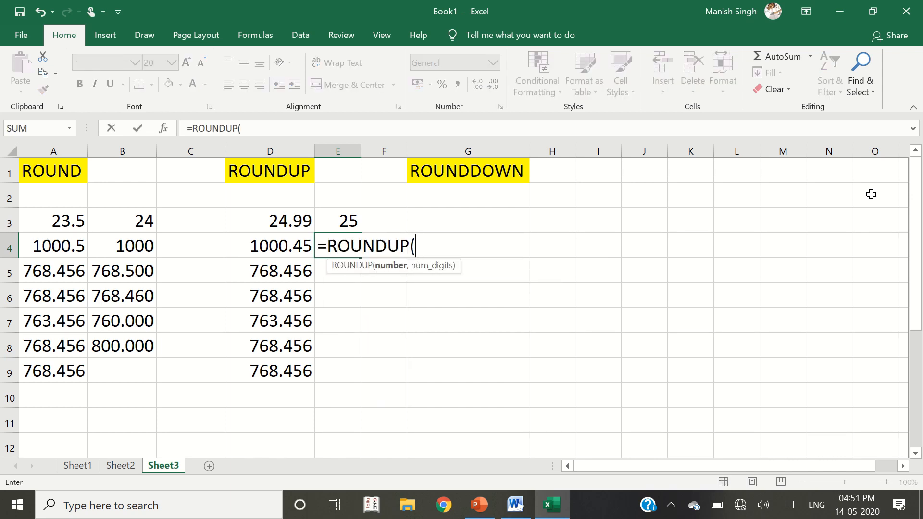
pyautogui.press('Left')
pyautogui.write(',')
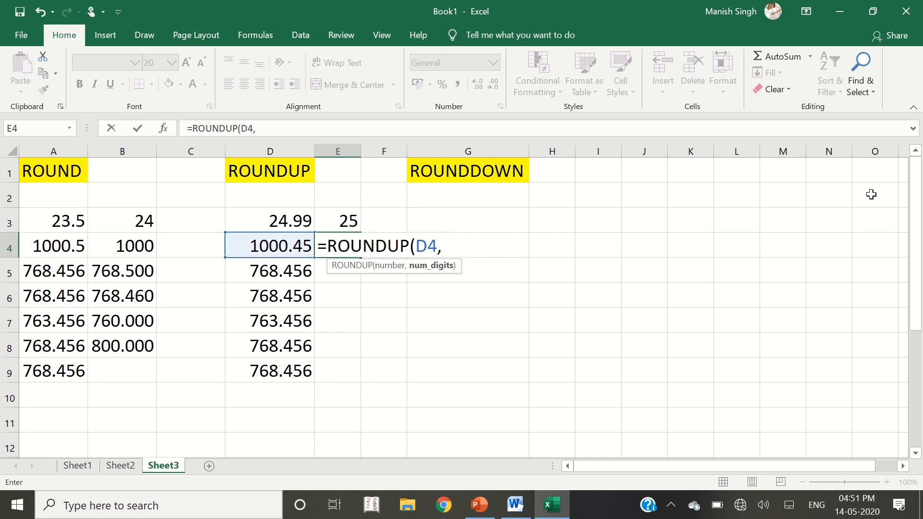
pyautogui.write('1)')
pyautogui.press('Return')
# Adjust the number format of cell E4 to display three decimal places.
pyautogui.press('Up')
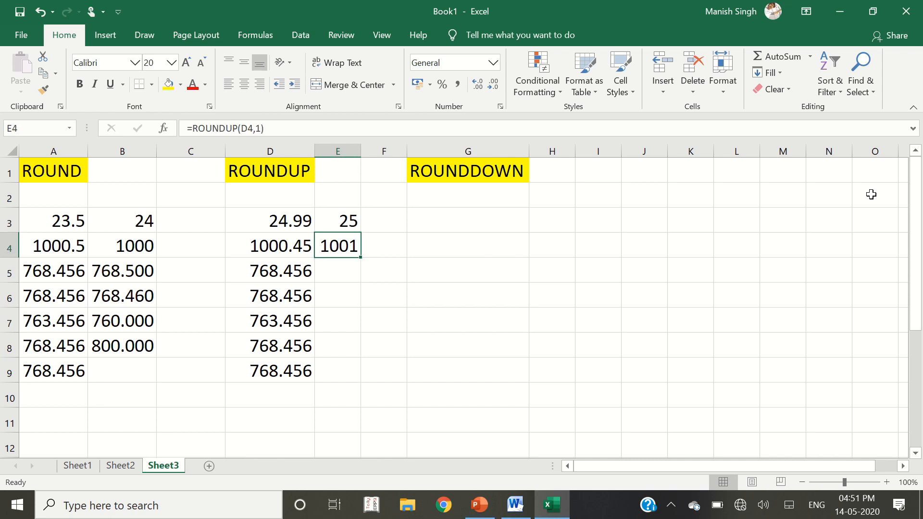
pyautogui.click(481, 88)
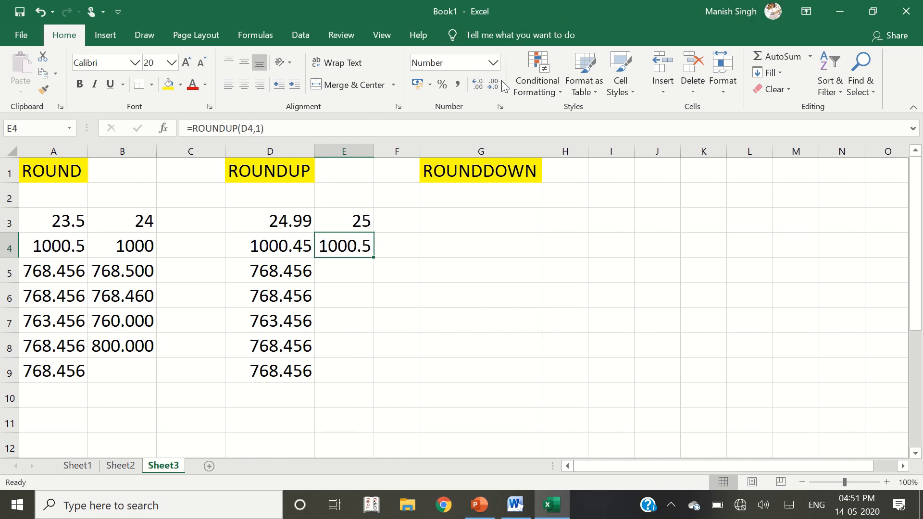
pyautogui.click(493, 87)
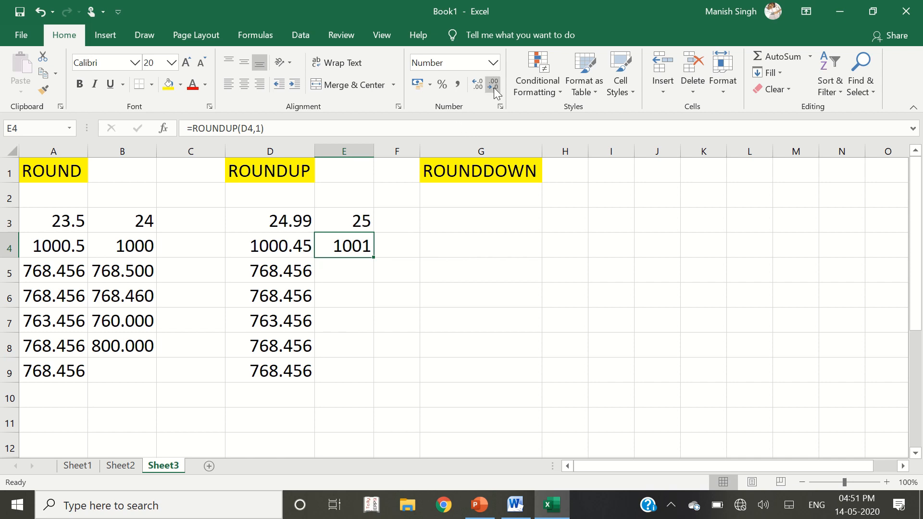
pyautogui.click(474, 84)
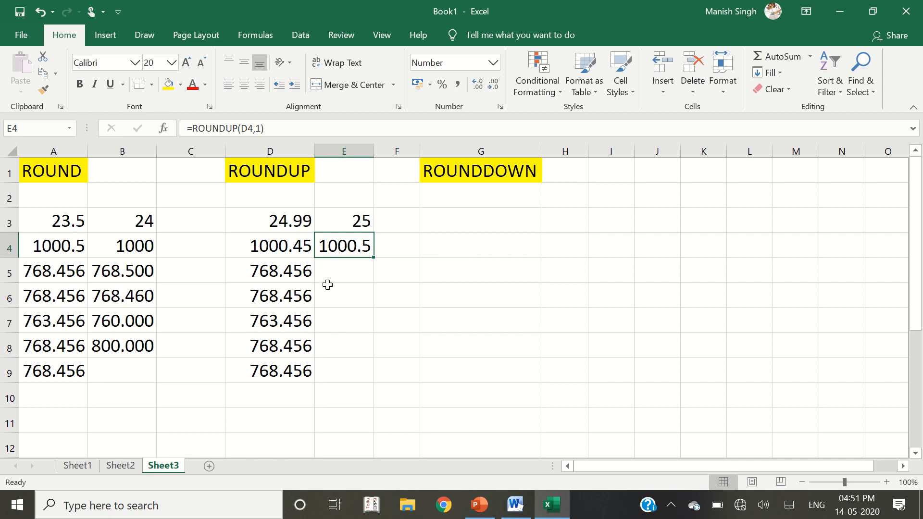
pyautogui.click(475, 87)
pyautogui.click(476, 86)
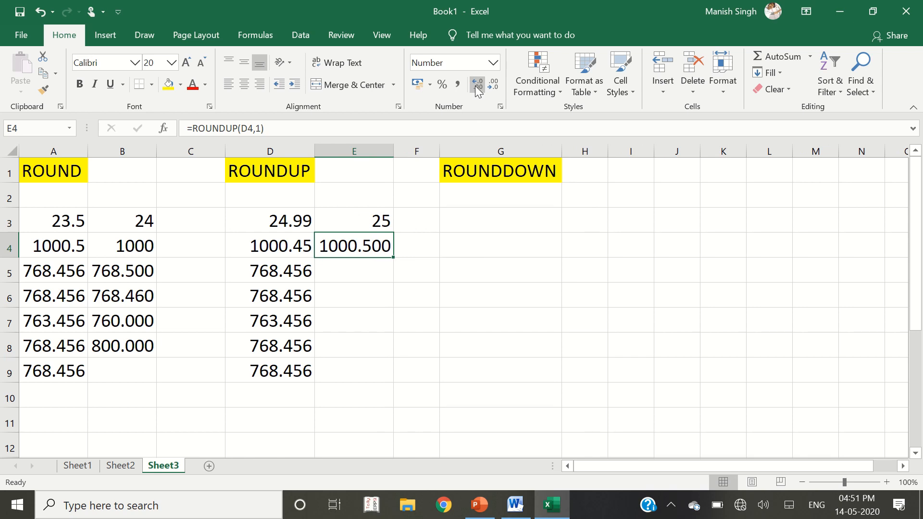
# Change the number in cell D4 to 1000.01 to test rounding up to one decimal place.
pyautogui.press('Left')
pyautogui.press('F2')
pyautogui.press('BackSpace')
pyautogui.press('BackSpace')
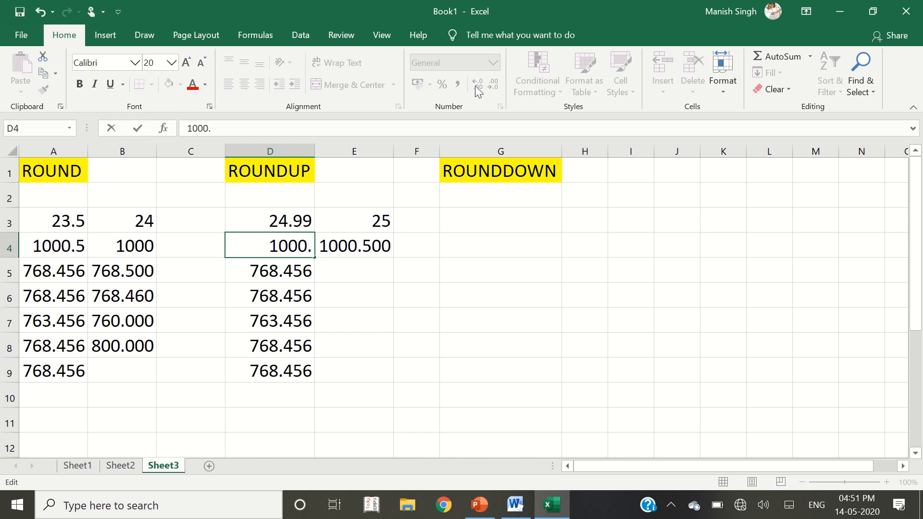
pyautogui.write('01')
pyautogui.press('Return')
pyautogui.press('Up')
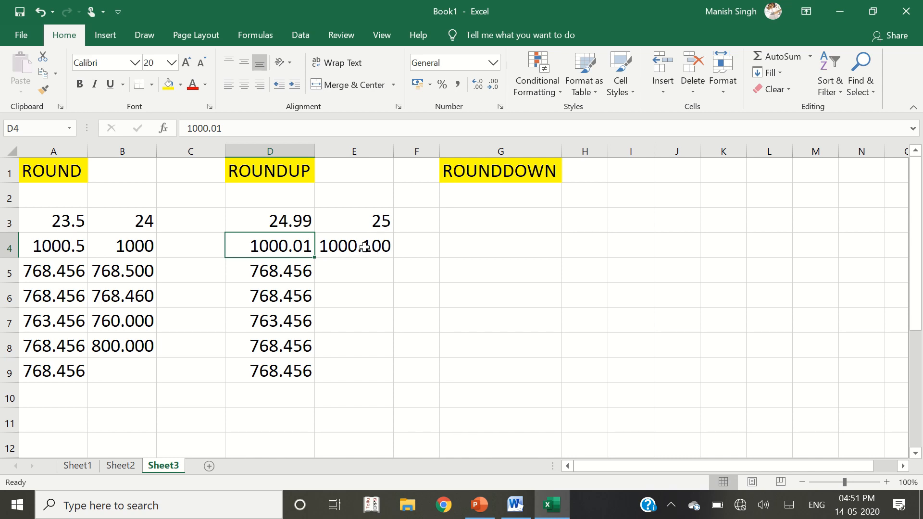
# Enter =ROUNDUP(D5,-1) in cell E5 to round the number in D5 up to the next ten.
pyautogui.click(362, 264)
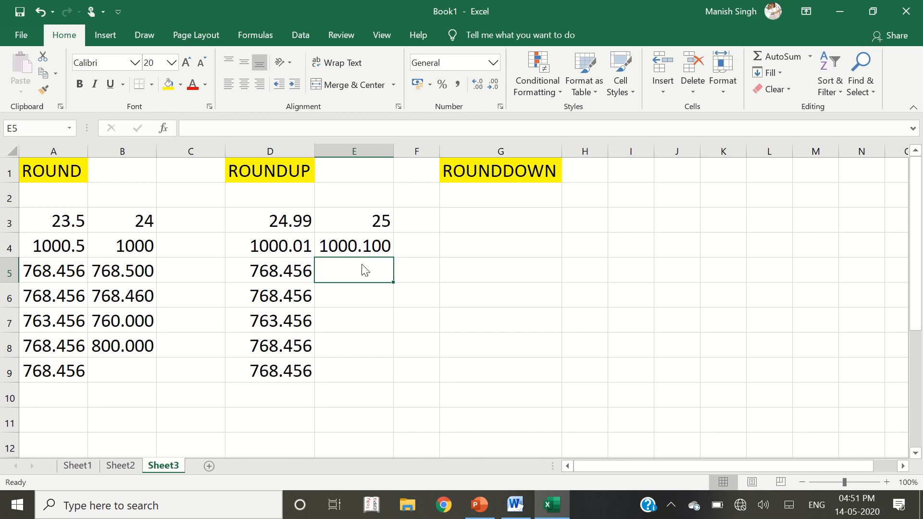
pyautogui.write('=ROUND')
pyautogui.press('Down')
pyautogui.press('Down')
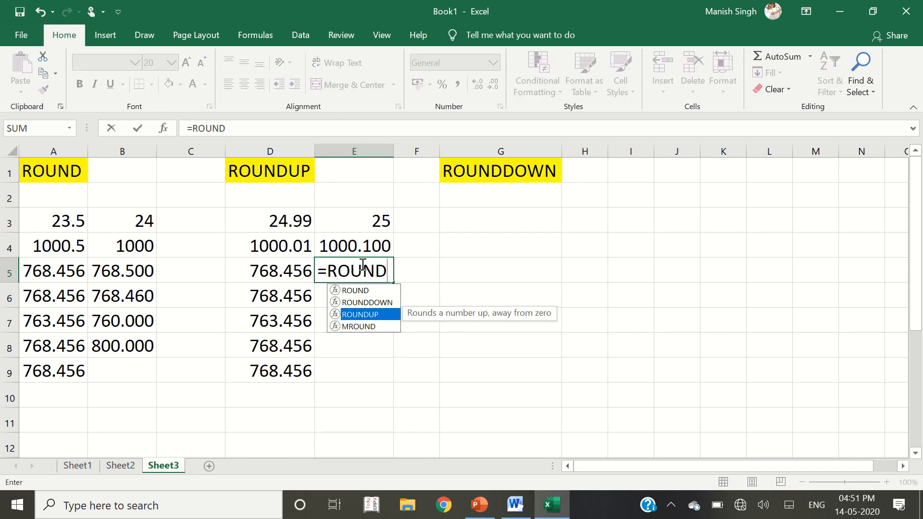
pyautogui.press('Tab')
pyautogui.press('Left')
pyautogui.write(',')
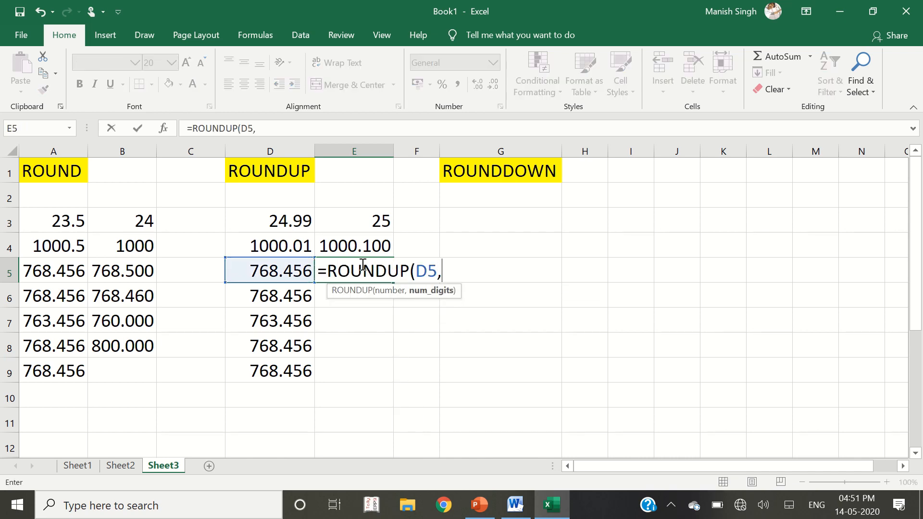
pyautogui.write('-1)')
pyautogui.press('Return')
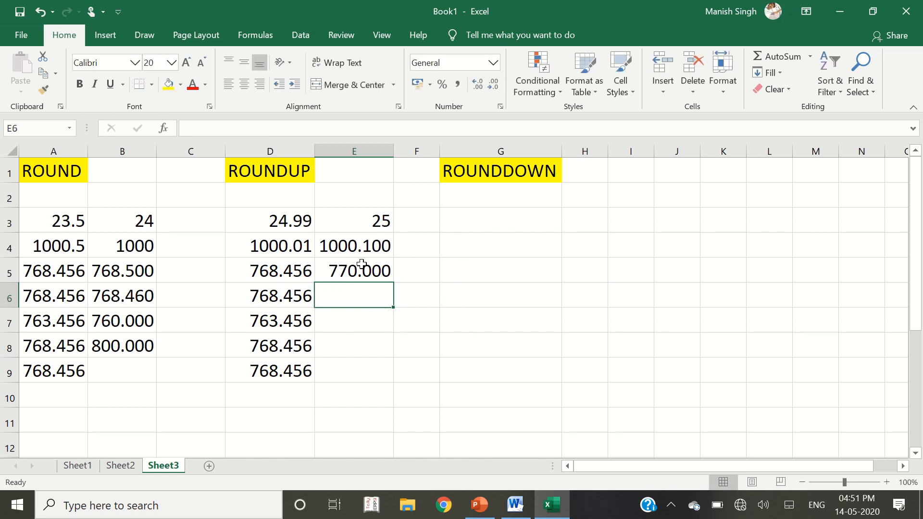
pyautogui.click(361, 264)
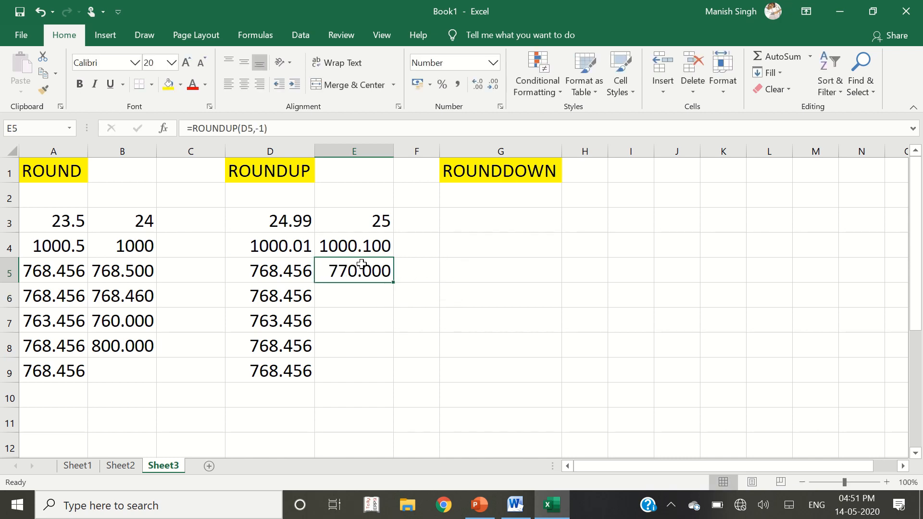
pyautogui.press('Down')
pyautogui.press('Down')
pyautogui.press('Down')
pyautogui.press('Down')
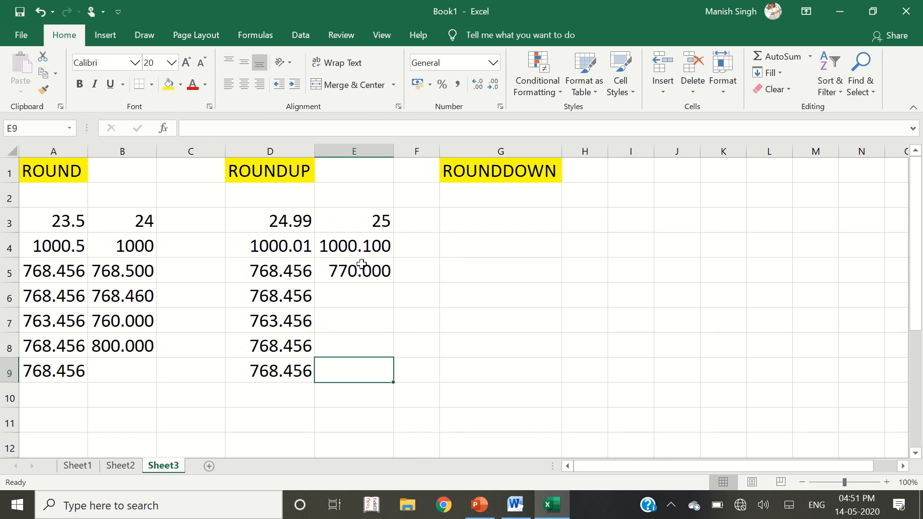
pyautogui.press('Up')
pyautogui.press('Up')
pyautogui.press('Up')
pyautogui.press('Up')
pyautogui.press('Down')
pyautogui.press('Up')
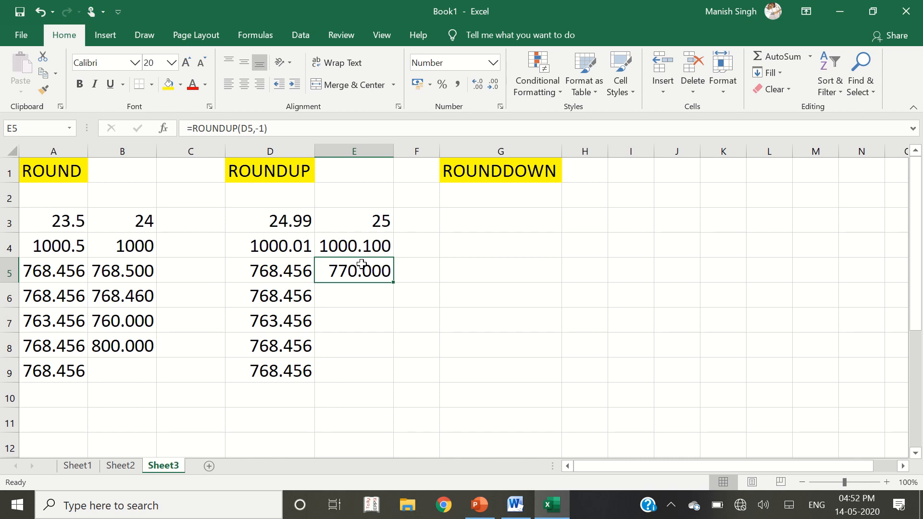
# Enter =ROUNDUP(D6,-2) in cell E6 to round the number in D6 up to the next hundred.
pyautogui.press('Down')
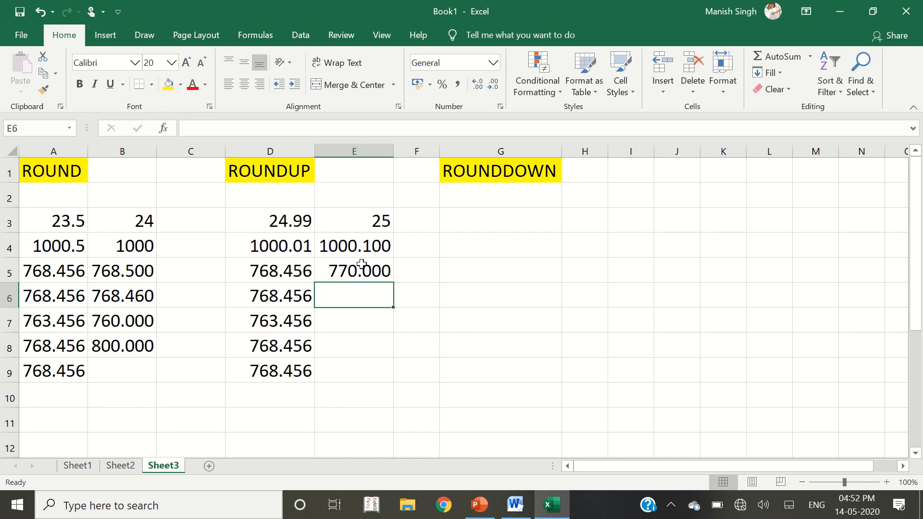
pyautogui.write('=ROUND')
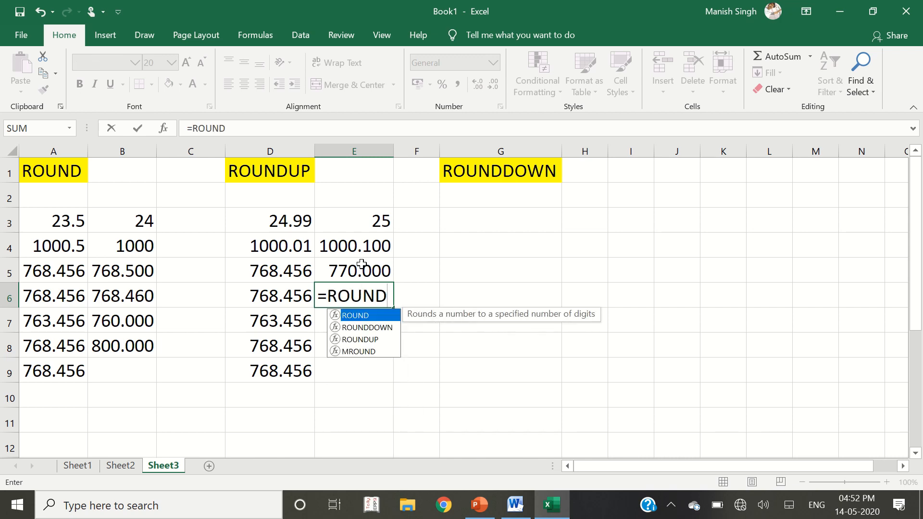
pyautogui.press('Down')
pyautogui.press('Down')
pyautogui.press('Tab')
pyautogui.press('Left')
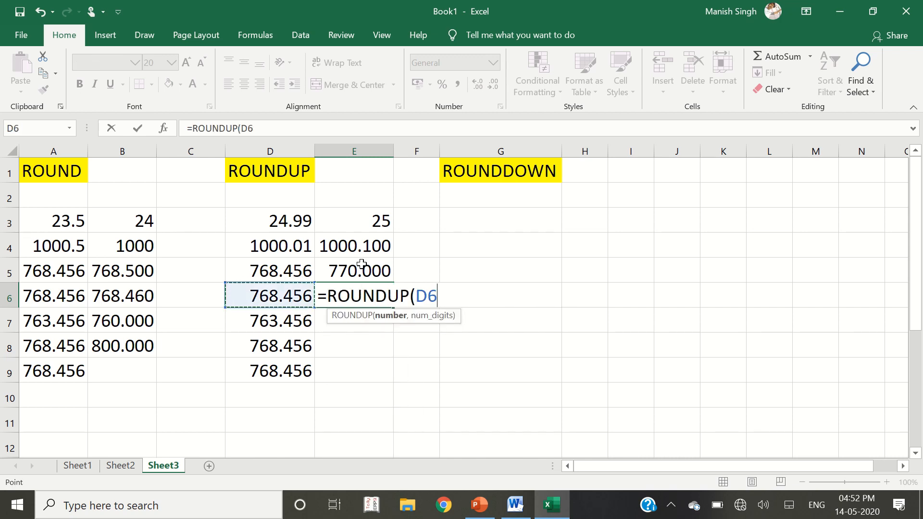
pyautogui.write(',-2)')
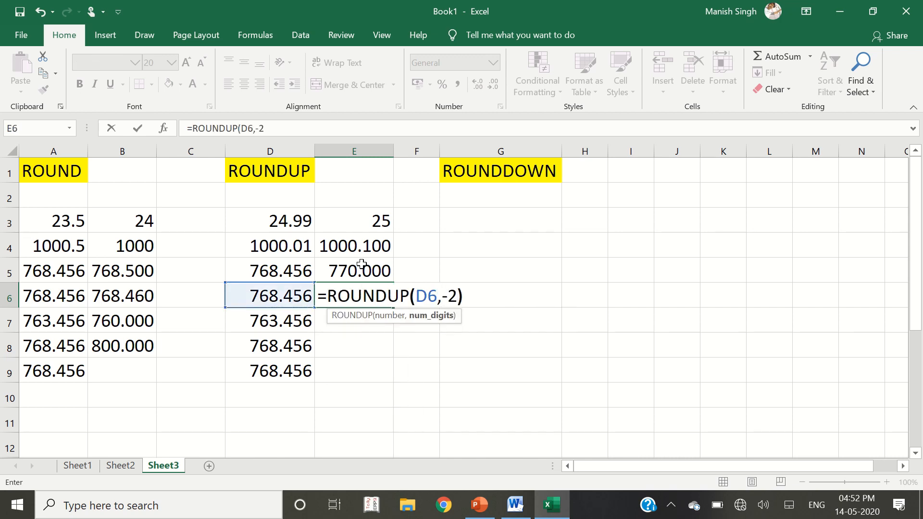
pyautogui.press('Return')
pyautogui.press('Up')
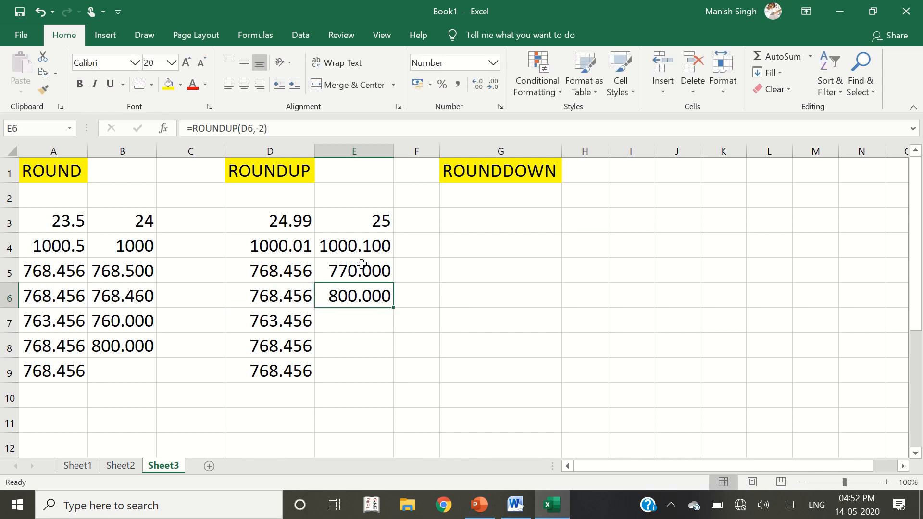
pyautogui.press('Down')
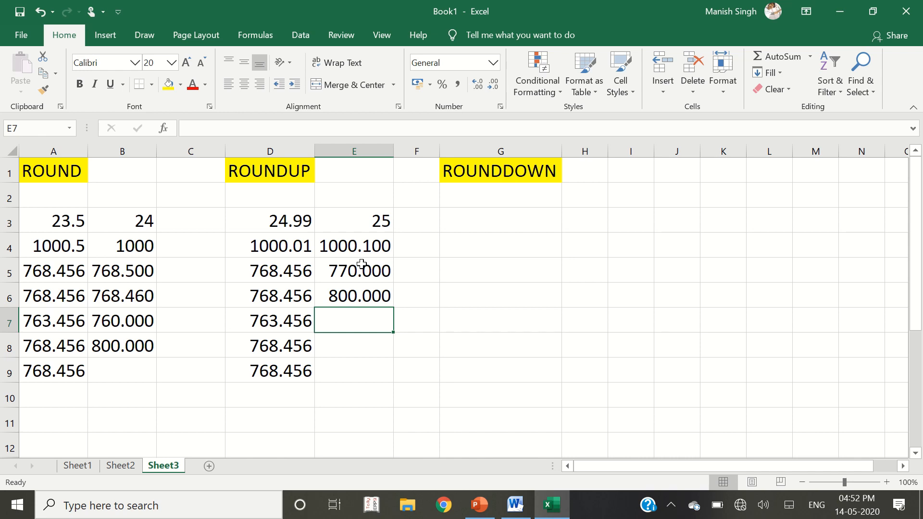
# Copy the sample numbers in D3:D9 to the ROUNDDOWN column starting at cell G3.
pyautogui.moveTo(270, 221); pyautogui.dragTo(278, 362)
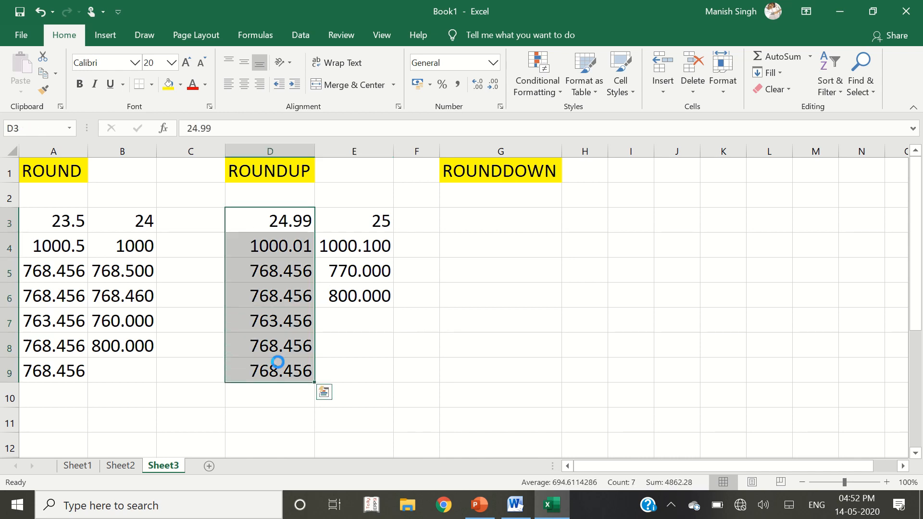
pyautogui.hotkey('ctrl', 'c')
pyautogui.click(471, 219)
pyautogui.press('Return')
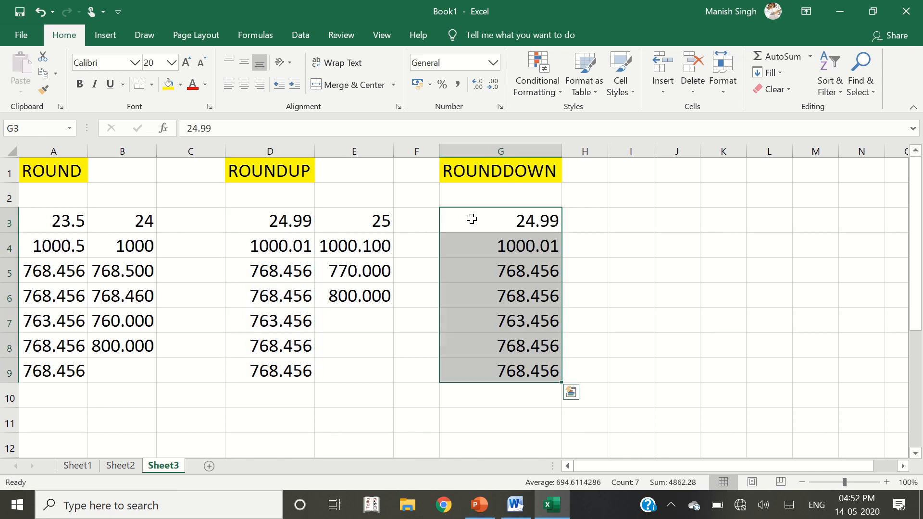
# Enter =ROUNDDOWN(G3,0) in cell H3 to round the number in G3 down to a whole number.
pyautogui.press('Right')
pyautogui.write('=ROUND')
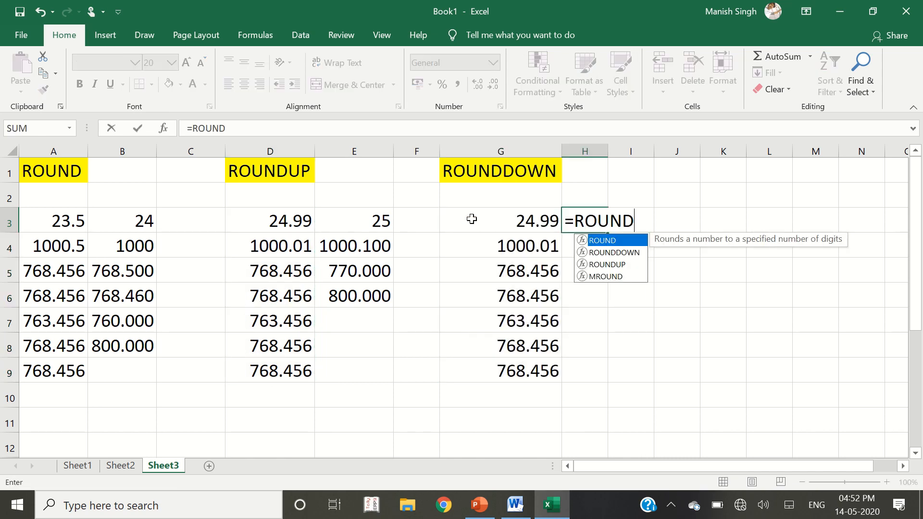
pyautogui.press('Down')
pyautogui.press('Tab')
pyautogui.click(471, 219)
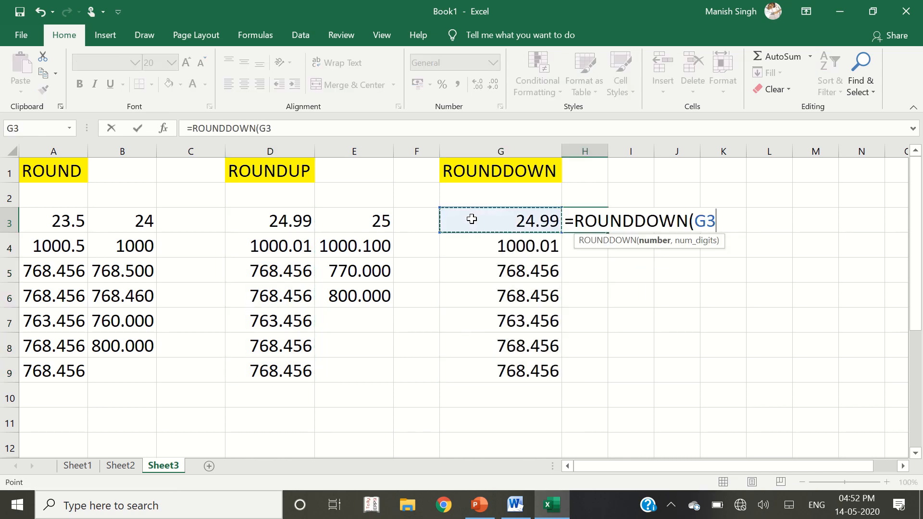
pyautogui.write(',0')
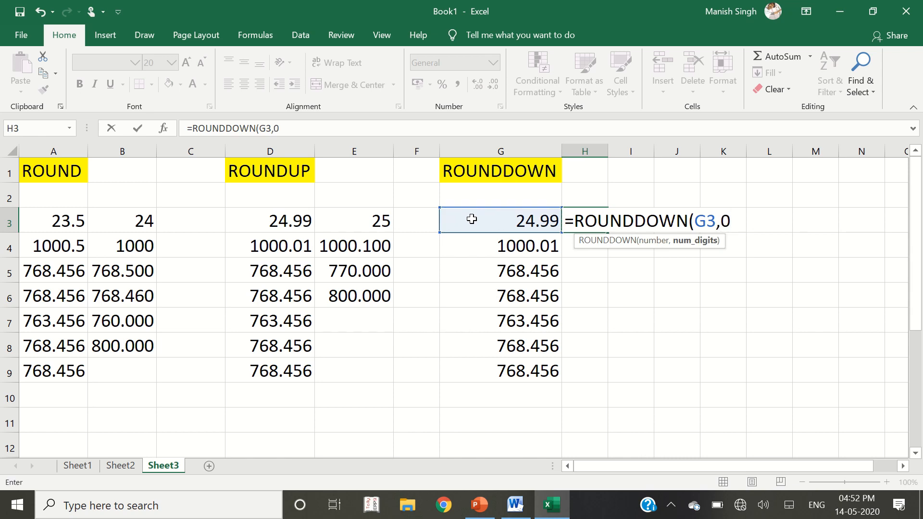
pyautogui.write(')')
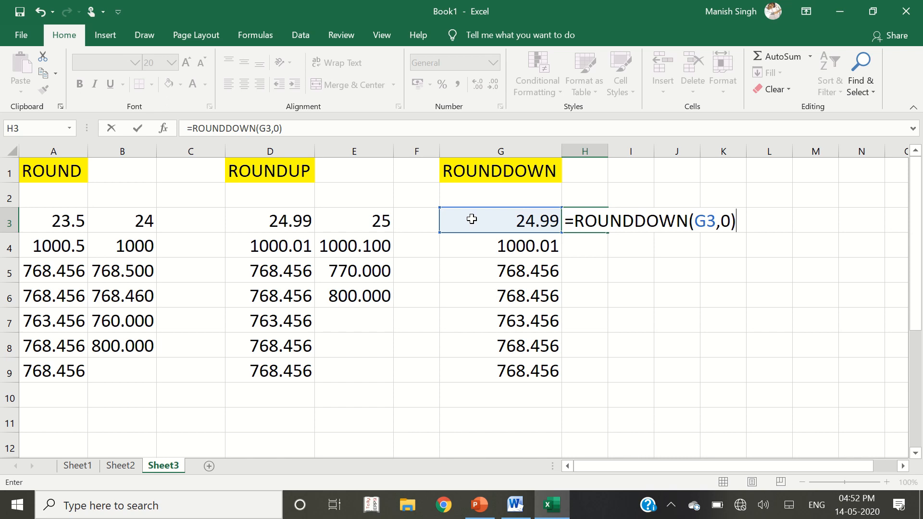
pyautogui.press('Return')
pyautogui.press('Up')
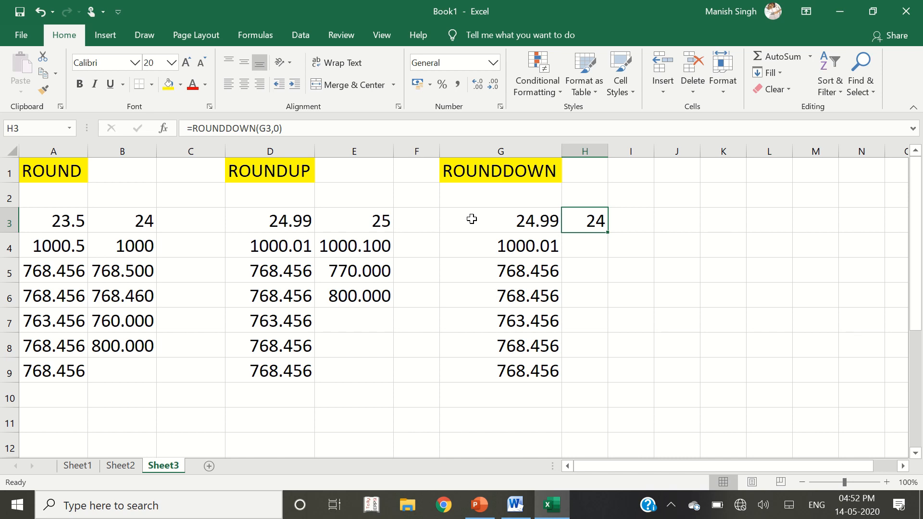
# Enter =ROUNDDOWN(G4,1) in cell H4 to round the number in G4 down to one decimal place.
pyautogui.press('Down')
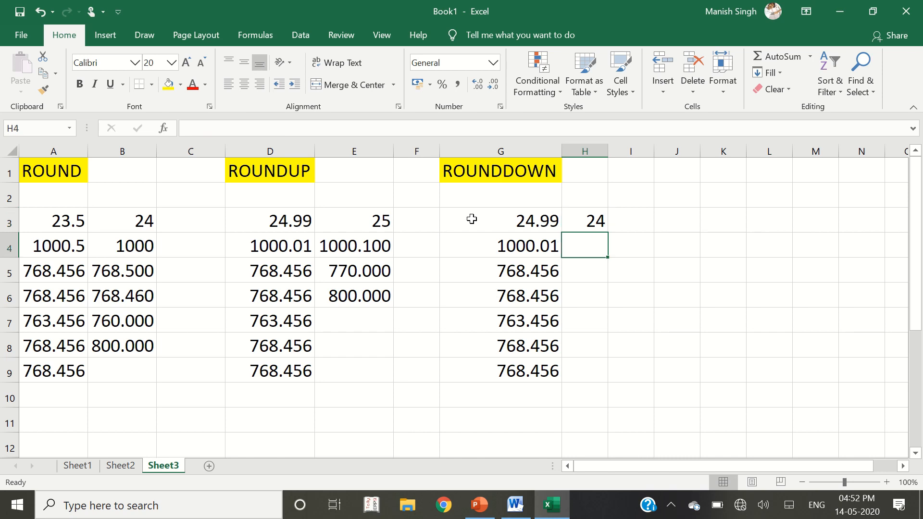
pyautogui.write('=ROUND')
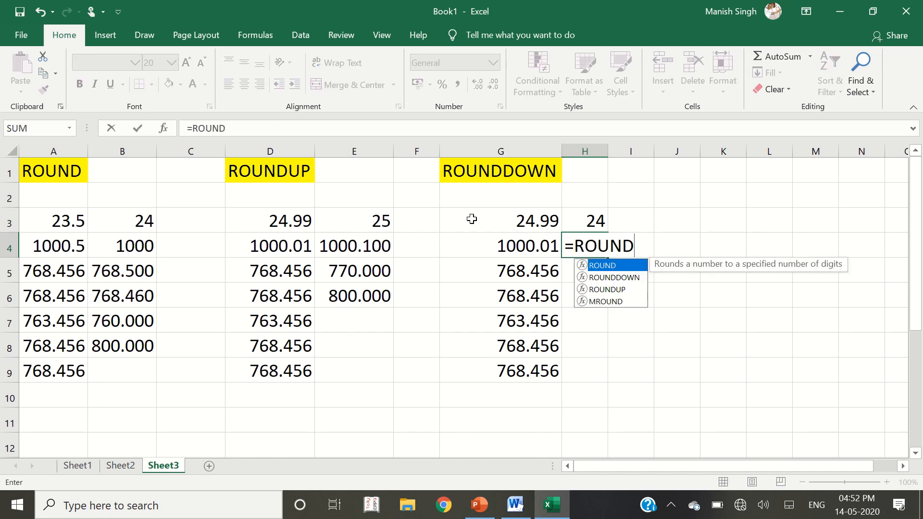
pyautogui.press('Down')
pyautogui.press('Tab')
pyautogui.press('Left')
pyautogui.write(',')
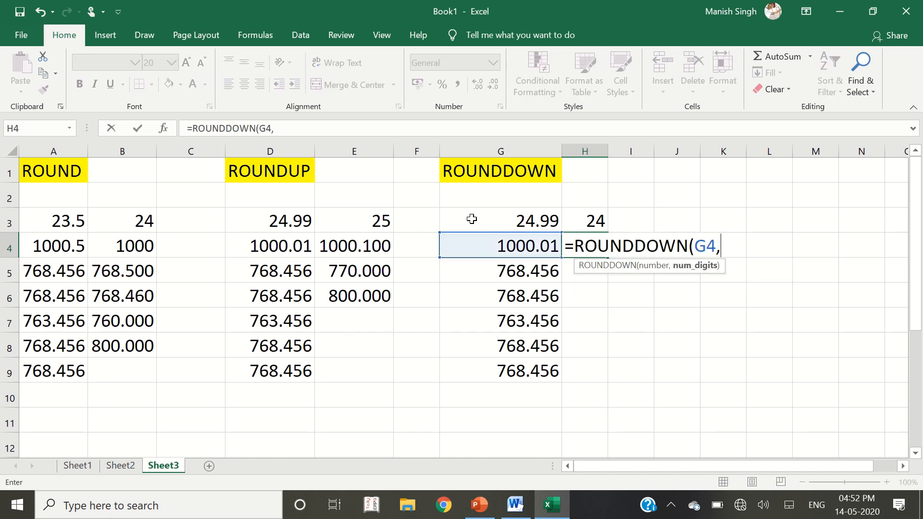
pyautogui.write('1')
pyautogui.write(')')
pyautogui.press('Return')
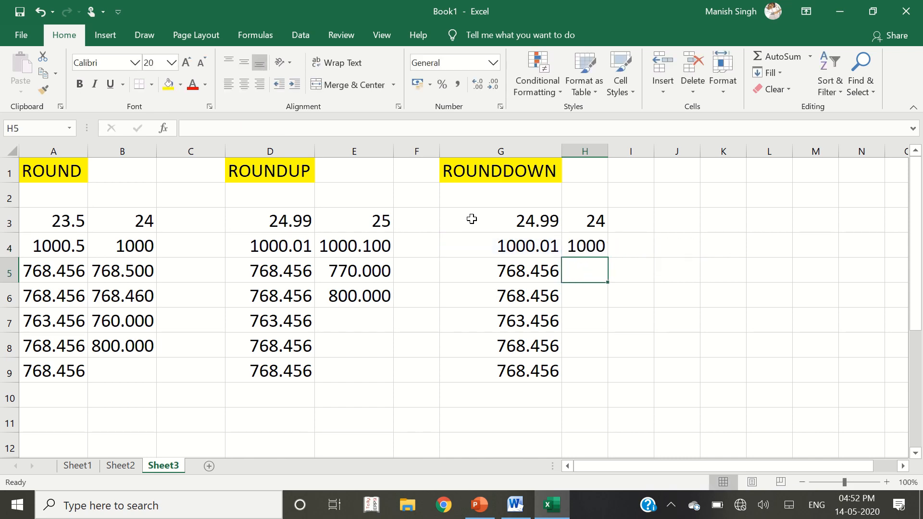
# Increase the decimals shown in cell H4 to four decimal places.
pyautogui.press('Up')
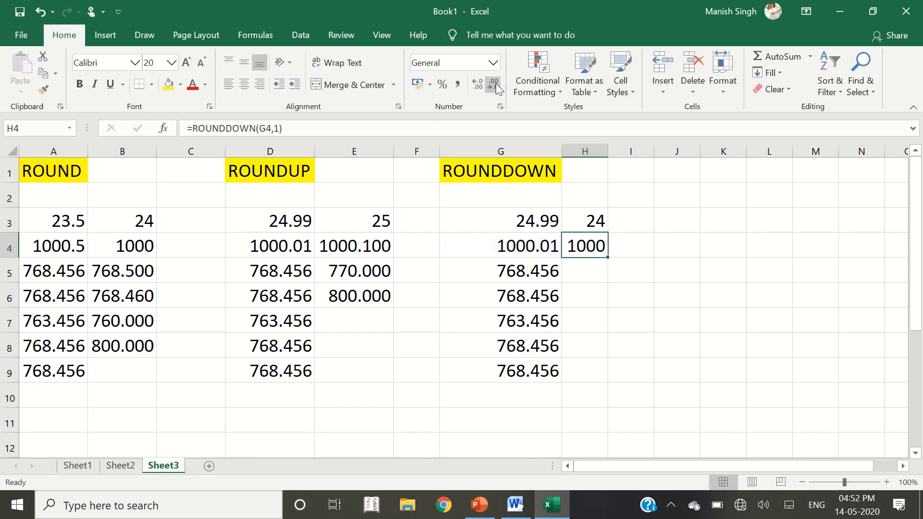
pyautogui.click(478, 85)
pyautogui.click(478, 85)
pyautogui.click(479, 85)
pyautogui.click(478, 85)
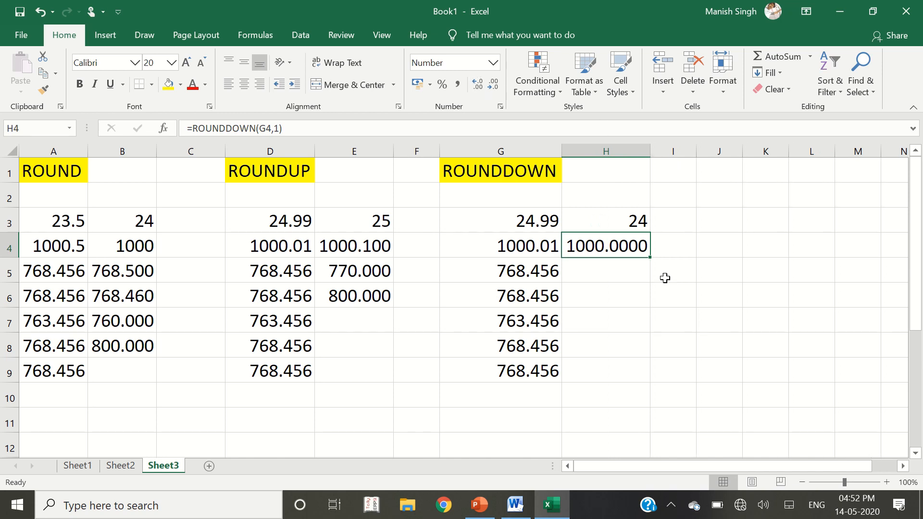
# Enter =ROUNDDOWN(G5,-1) in cell H5 to round the number in G5 down to the nearest ten.
pyautogui.click(615, 272)
pyautogui.write('=ROUNDDOWN(')
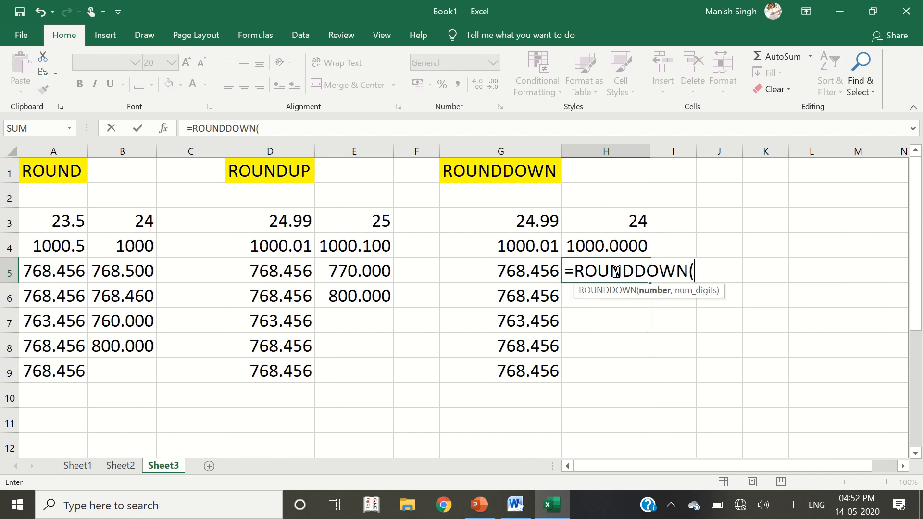
pyautogui.press('Left')
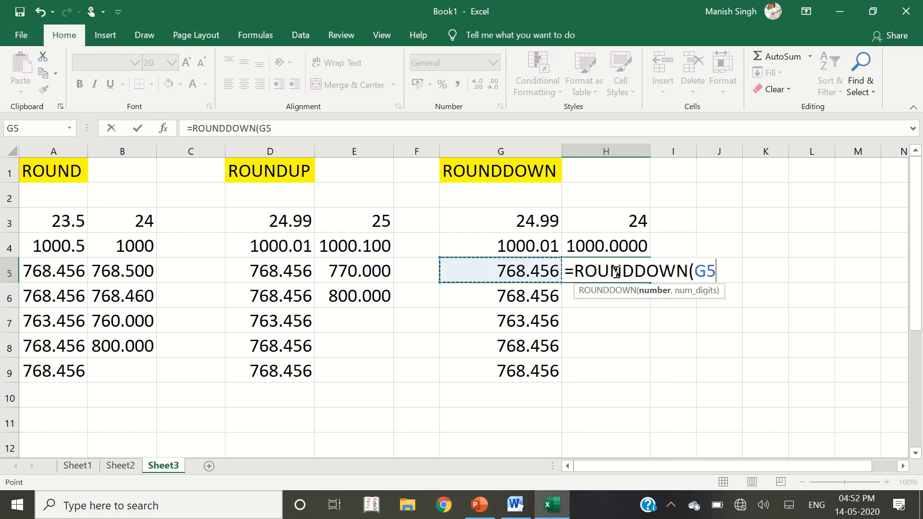
pyautogui.write(',-1')
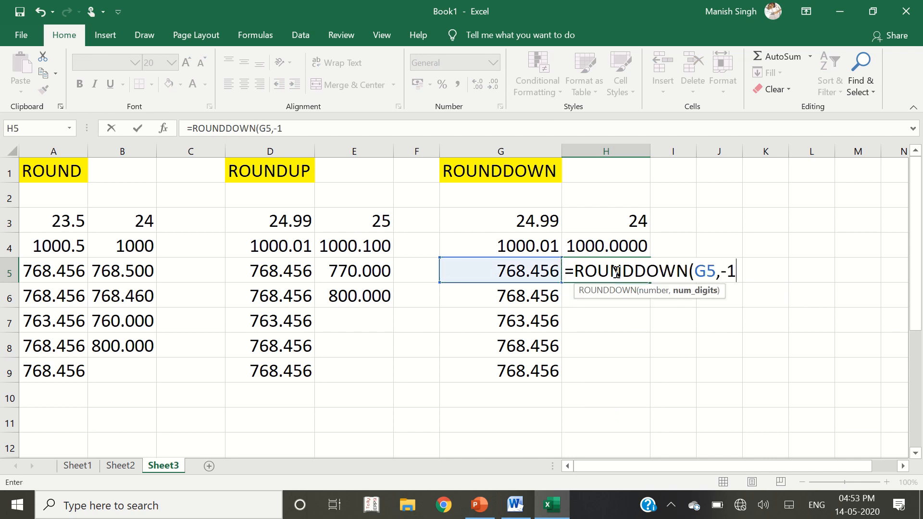
pyautogui.write(')')
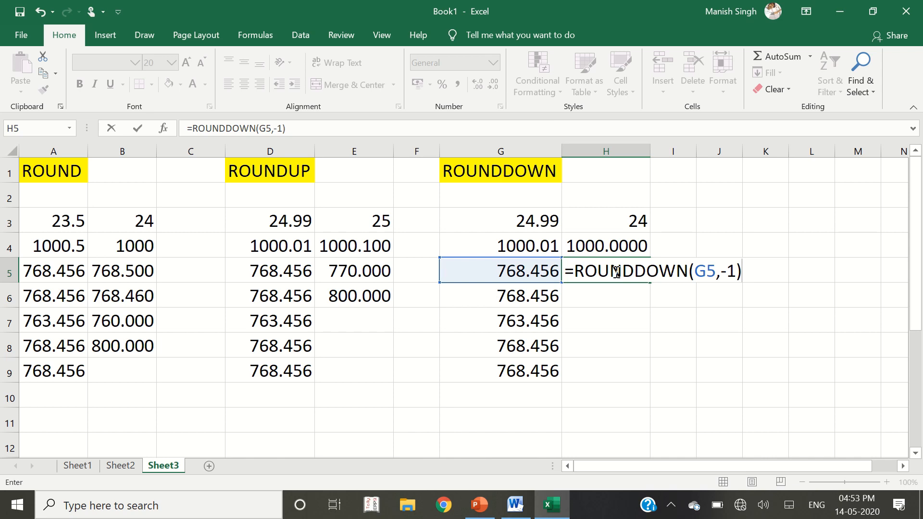
pyautogui.press('Return')
pyautogui.click(615, 271)
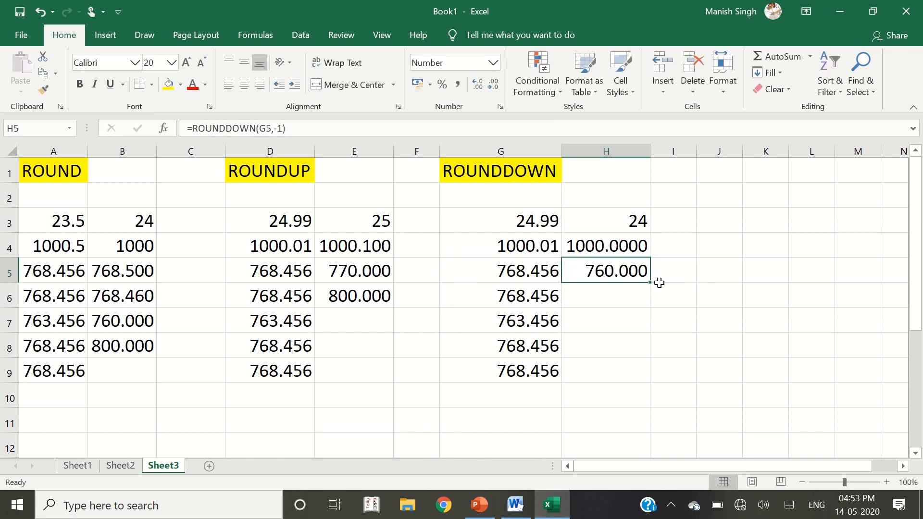
# Enter =ROUNDDOWN(G6,-2) in cell H6 to round the number in G6 down to the nearest hundred.
pyautogui.click(577, 295)
pyautogui.write('=ROUND')
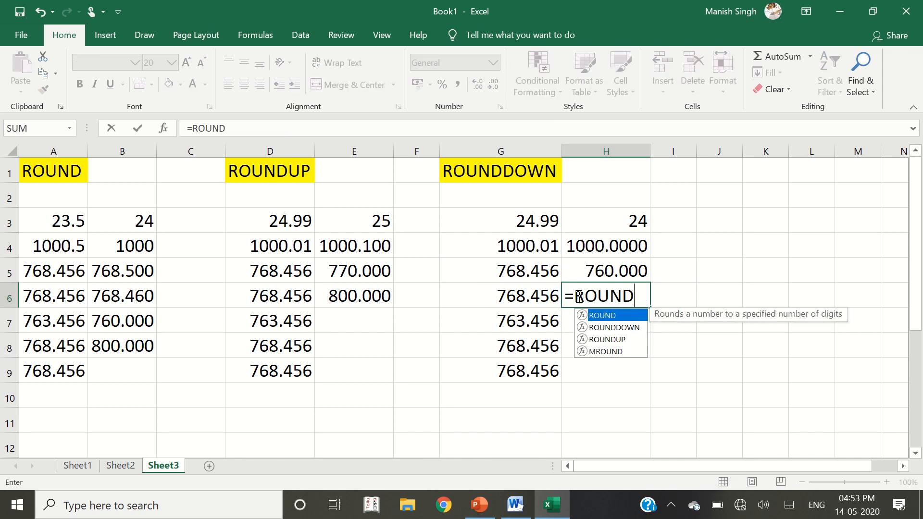
pyautogui.press('Down')
pyautogui.press('Tab')
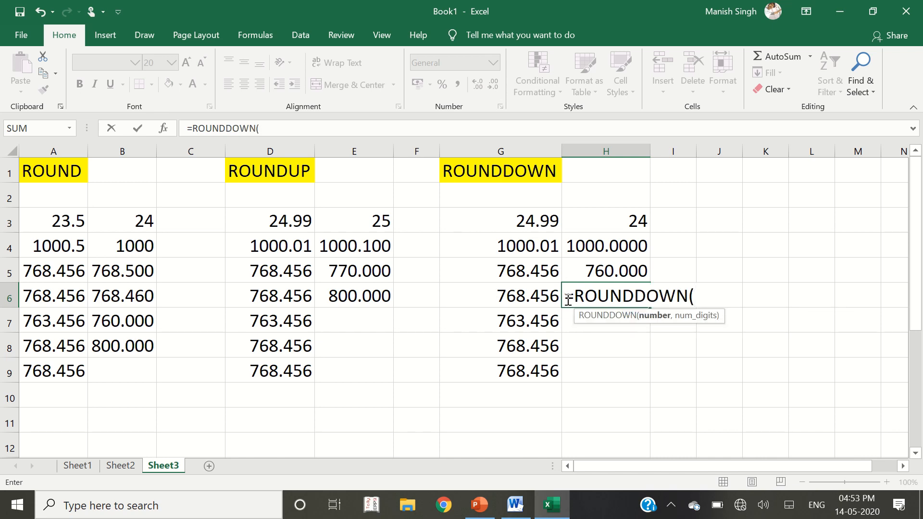
pyautogui.click(535, 303)
pyautogui.write(',-')
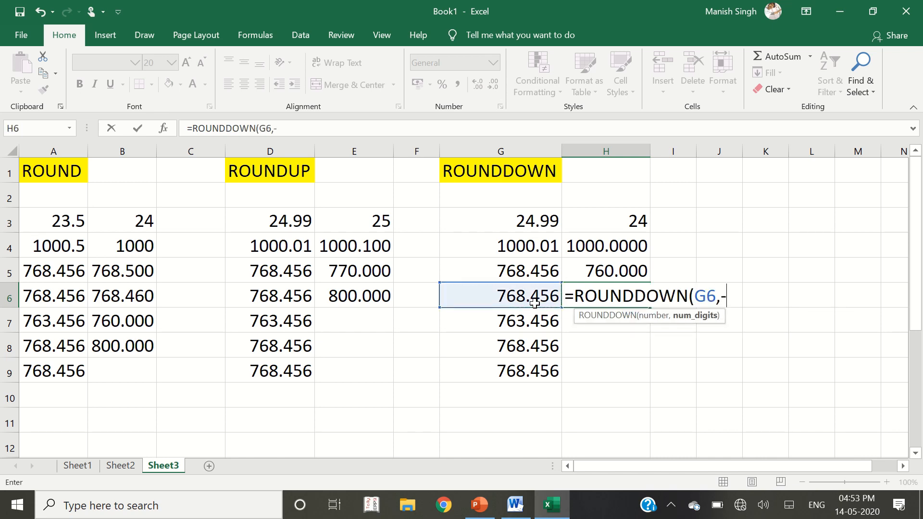
pyautogui.write('2)')
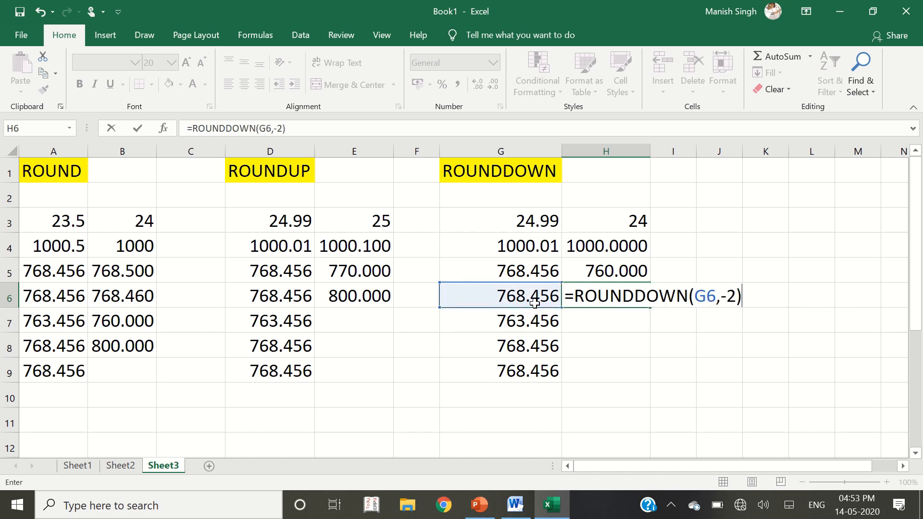
pyautogui.press('Return')
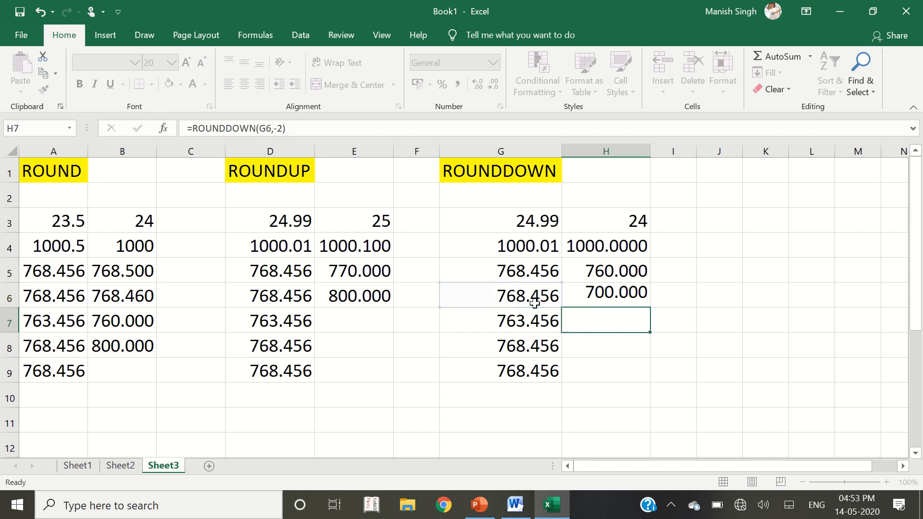
pyautogui.press('Up')
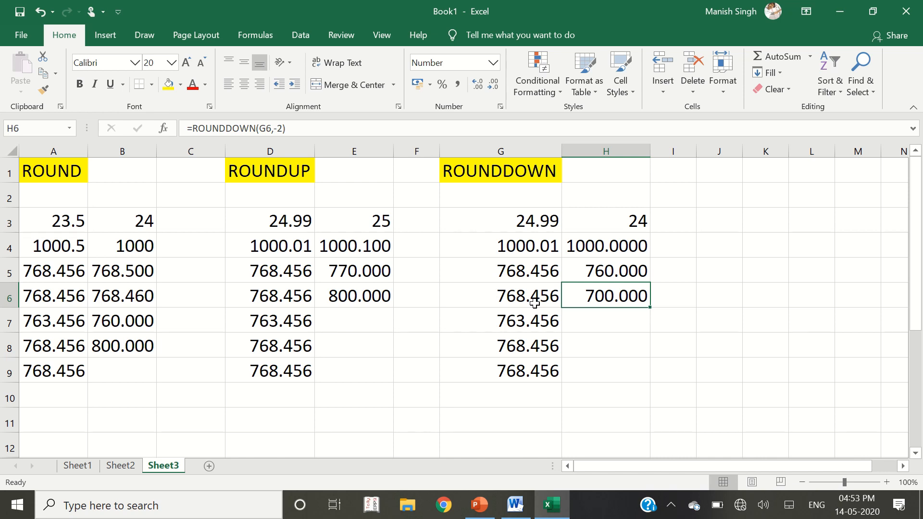
# Enter the number 125330 in cell D11 as a new sample value below the ROUNDUP examples.
pyautogui.click(59, 419)
pyautogui.click(283, 414)
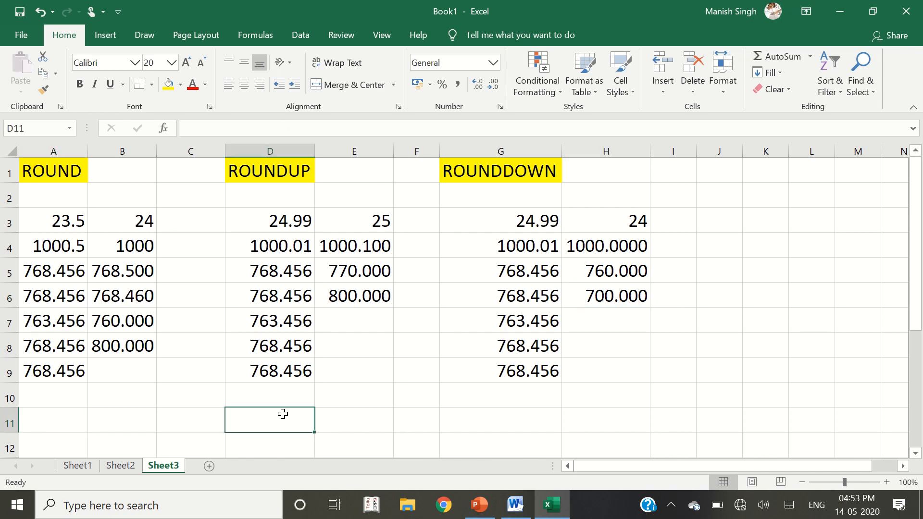
pyautogui.write('1253.50')
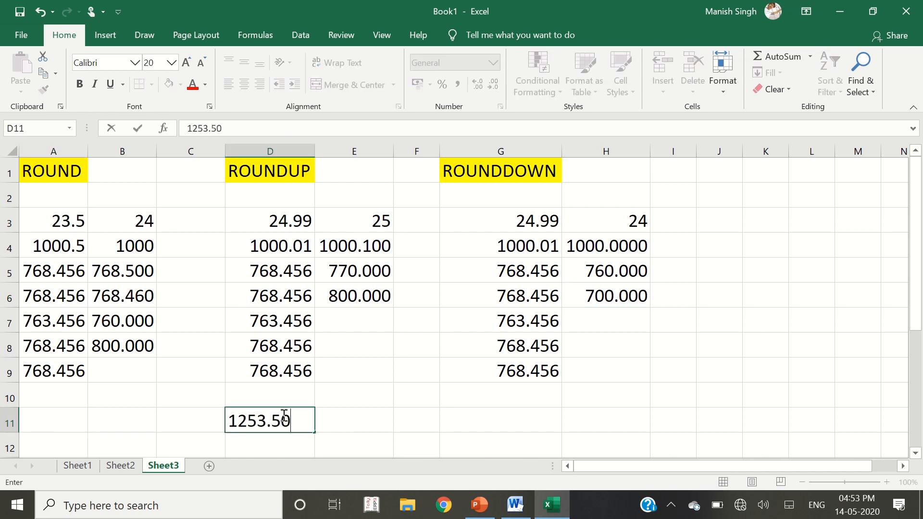
pyautogui.press('BackSpace')
pyautogui.press('BackSpace')
pyautogui.press('BackSpace')
pyautogui.press('BackSpace')
pyautogui.press('BackSpace')
pyautogui.press('BackSpace')
pyautogui.press('BackSpace')
pyautogui.write('125330')
pyautogui.press('Return')
pyautogui.press('Up')
pyautogui.press('Right')
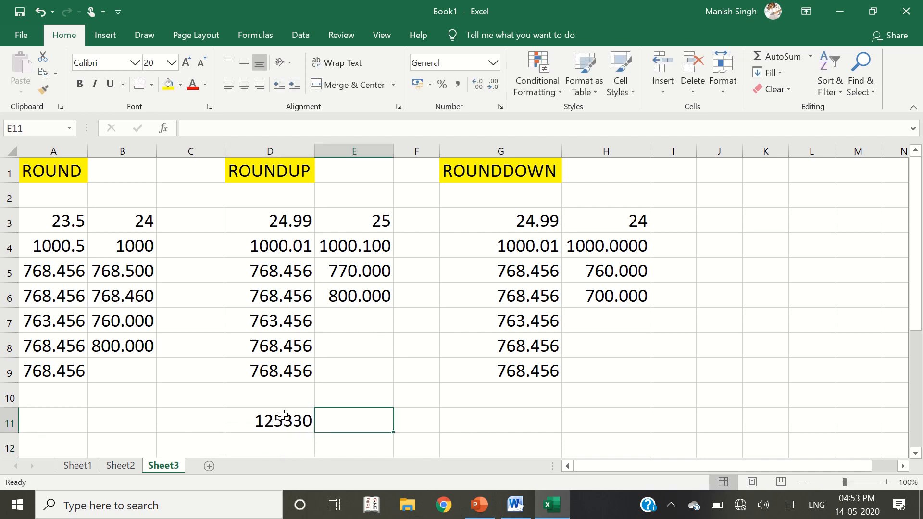
# Enter =ROUND(D11,-4) in cell E11 to round the number in D11 to the nearest ten thousand.
pyautogui.write('=ROUND(')
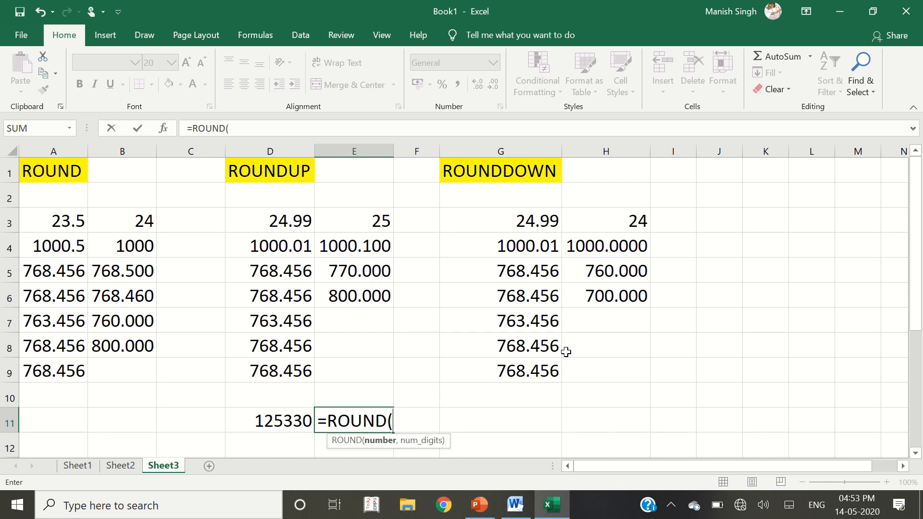
pyautogui.click(291, 421)
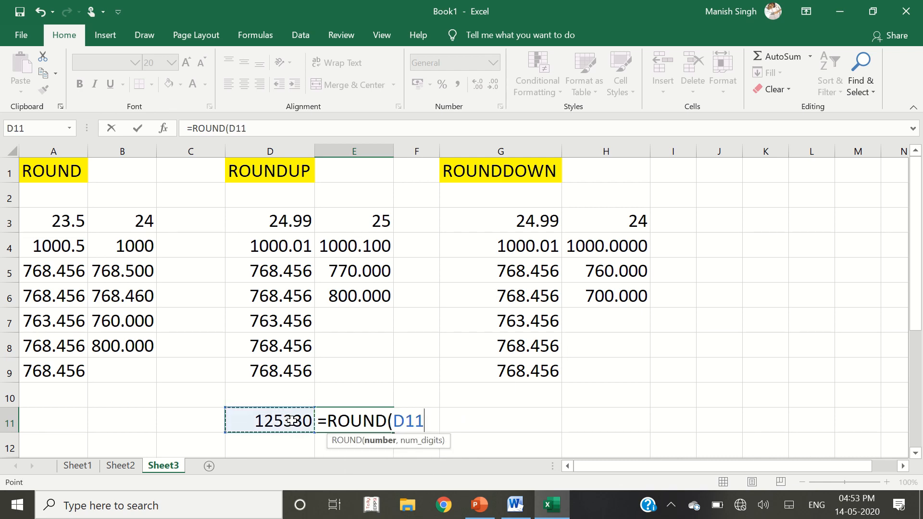
pyautogui.write(',-4)')
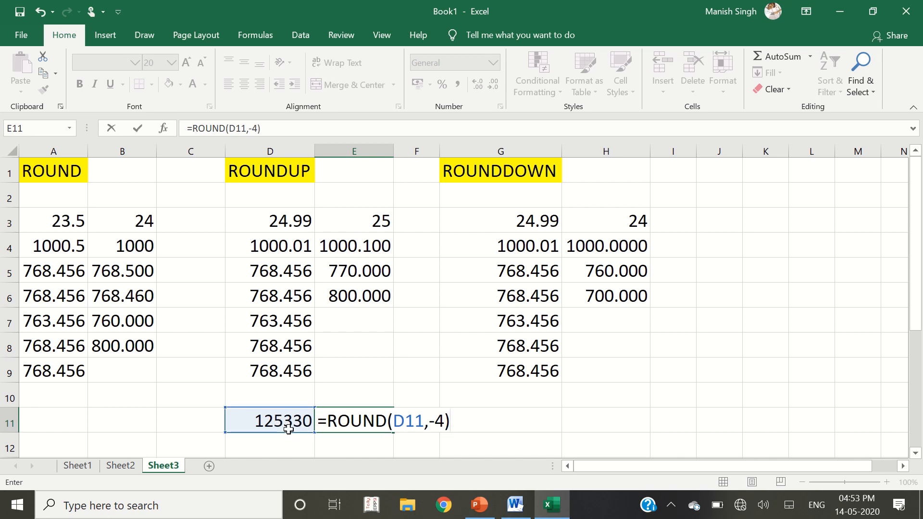
pyautogui.press('Return')
pyautogui.click(367, 417)
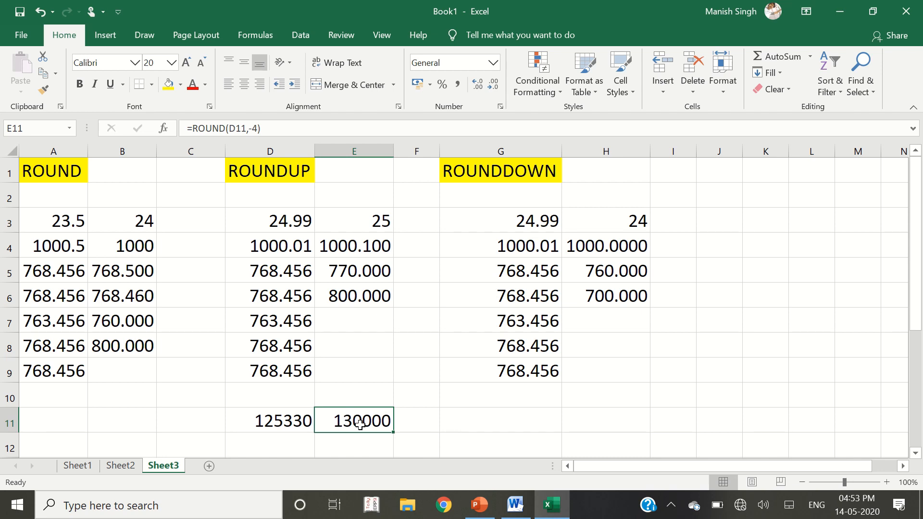
# Change the sample number in cell D11 to 124330, then select the ROUND formula cell E11.
pyautogui.doubleClick(294, 422)
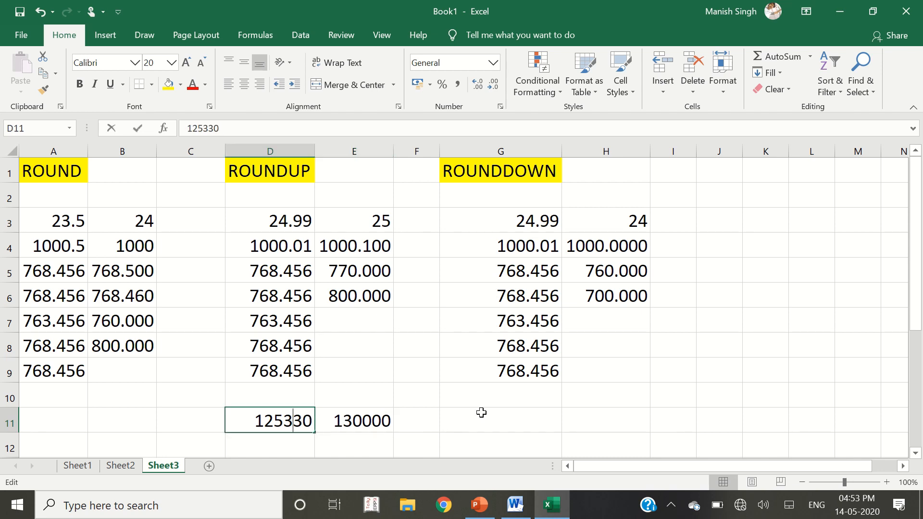
pyautogui.press('Right')
pyautogui.hotkey('shift', 'Left')
pyautogui.hotkey('shift', 'Left')
pyautogui.hotkey('shift', 'Left')
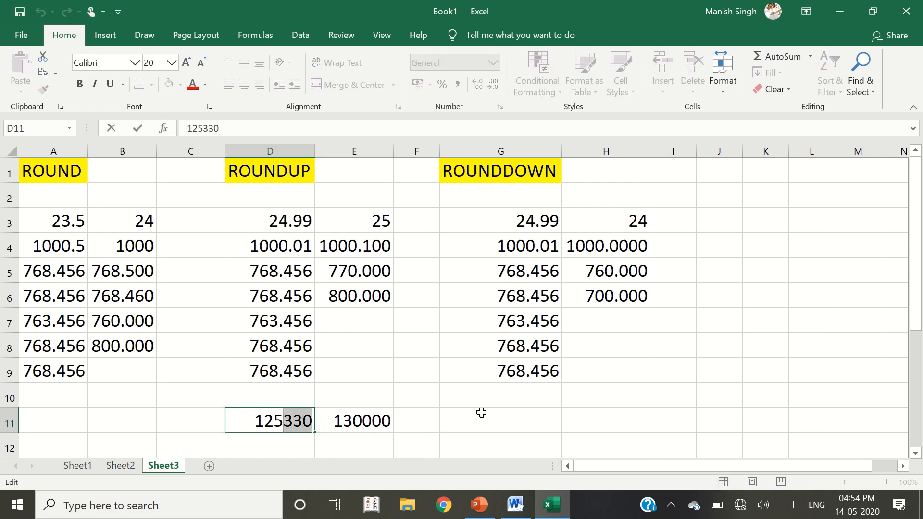
pyautogui.press('Left')
pyautogui.press('Left')
pyautogui.hotkey('shift', 'Right')
pyautogui.hotkey('shift', 'Right')
pyautogui.hotkey('shift', 'Right')
pyautogui.hotkey('shift', 'Right')
pyautogui.write('4')
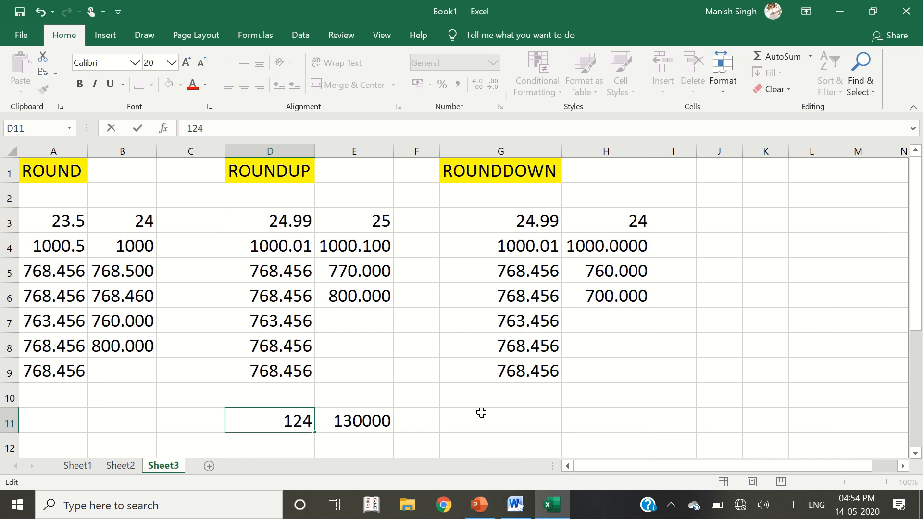
pyautogui.write('330')
pyautogui.press('Return')
pyautogui.press('Up')
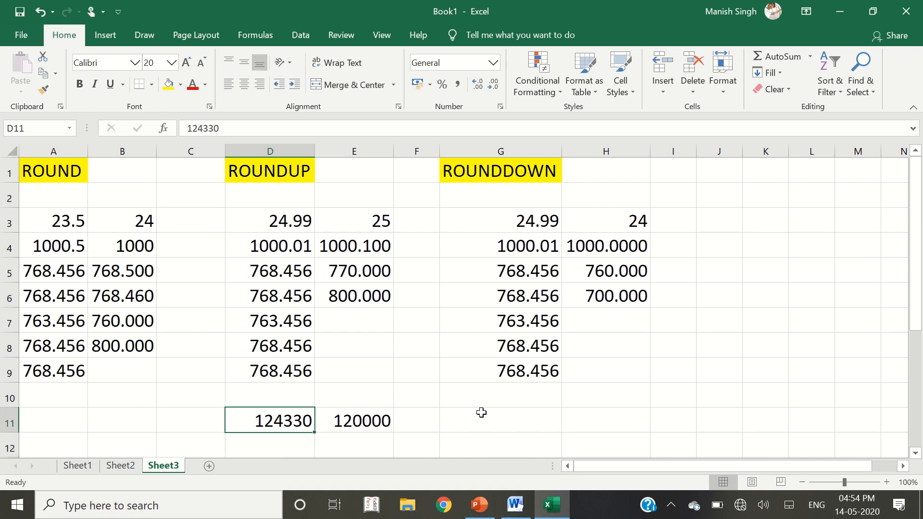
pyautogui.press('Right')
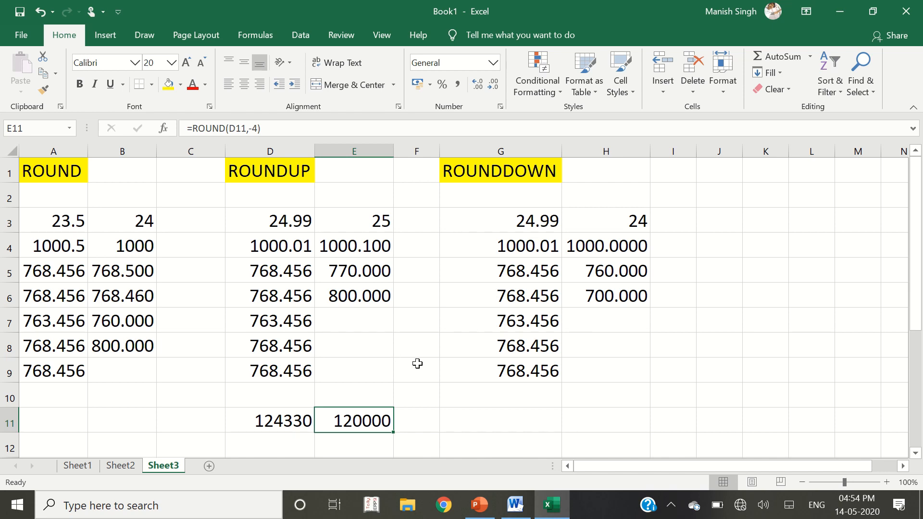
# Switch to the "002 - All Formulas" presentation in PowerPoint and show the closing "Thanks for watching" slide 6.
pyautogui.hotkey('alt', 'Tab')
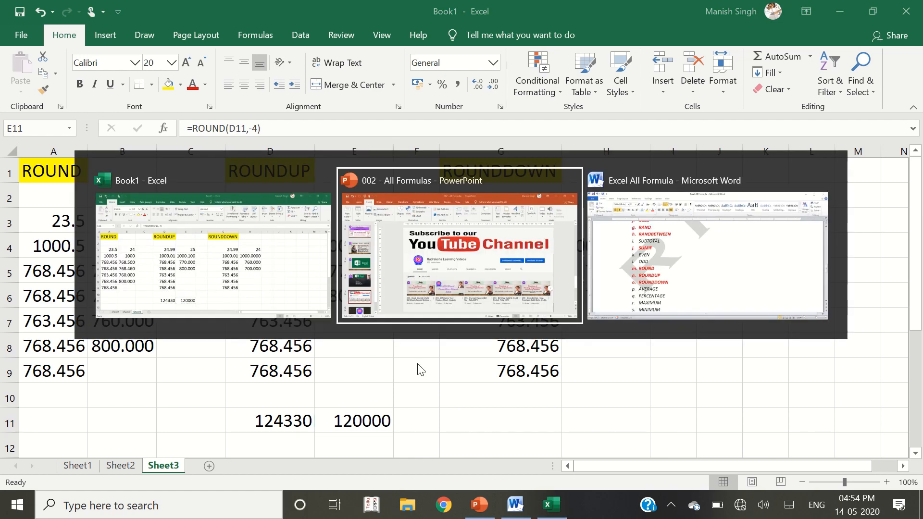
pyautogui.scroll(-1, 76, 431)
pyautogui.click(77, 431)
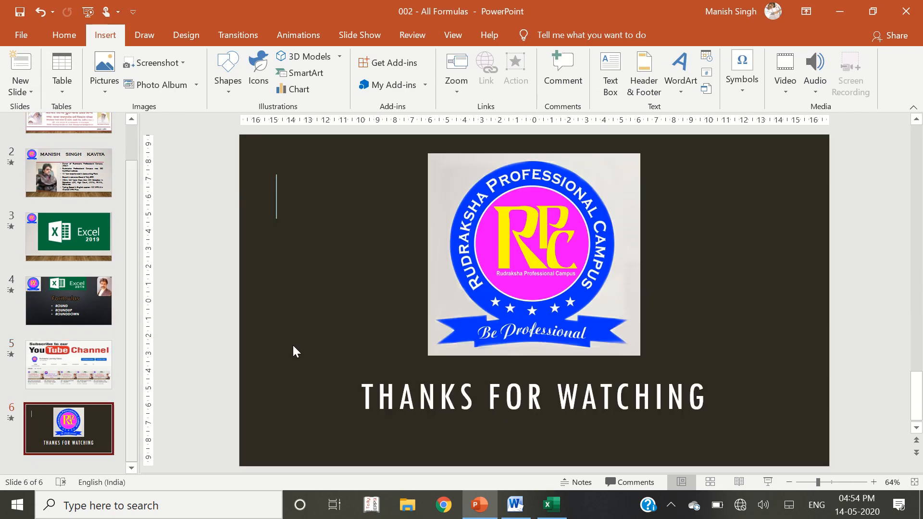